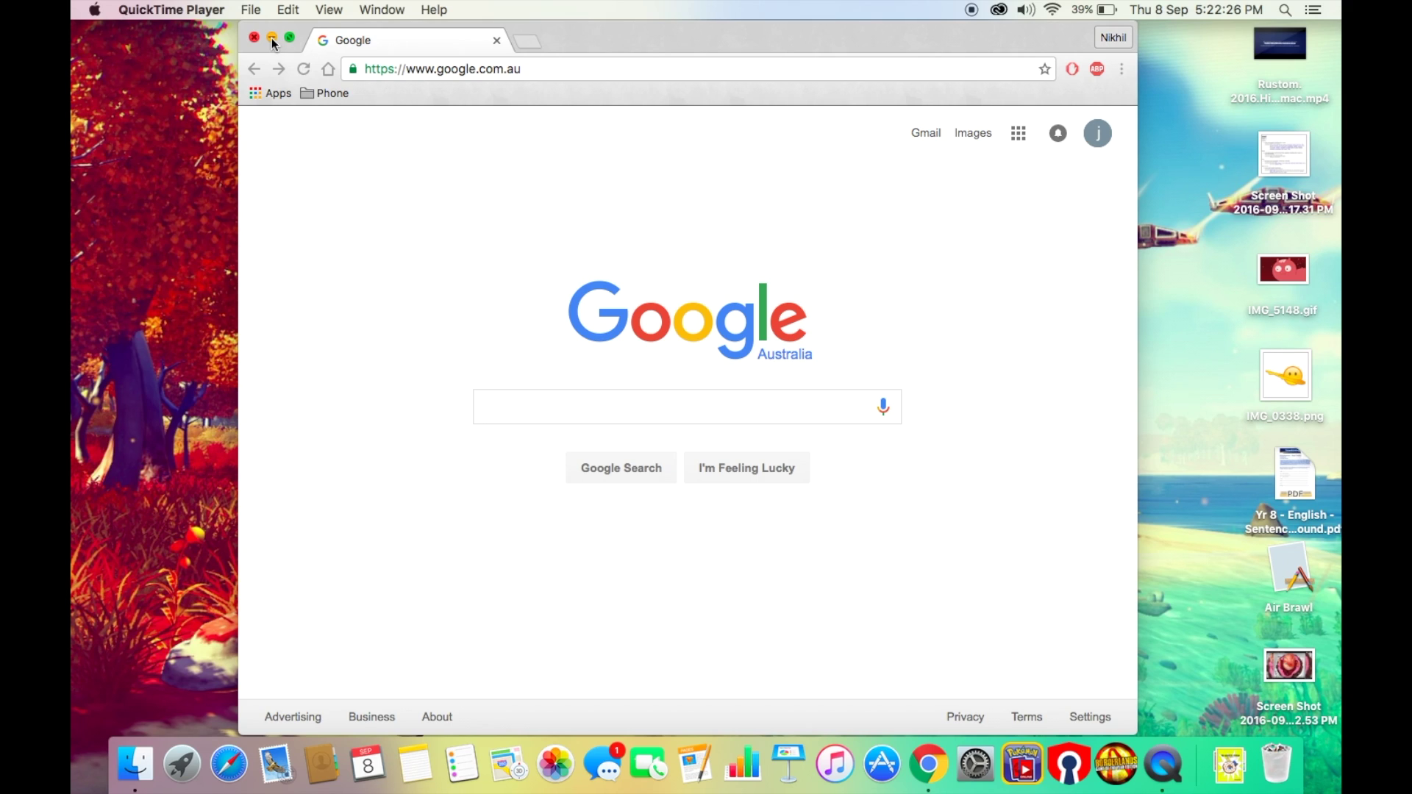
- Search Google for 'bonjovi dps', which is corrected to bongiovi dps
{"action": "left_click", "coordinate": [444, 324]}
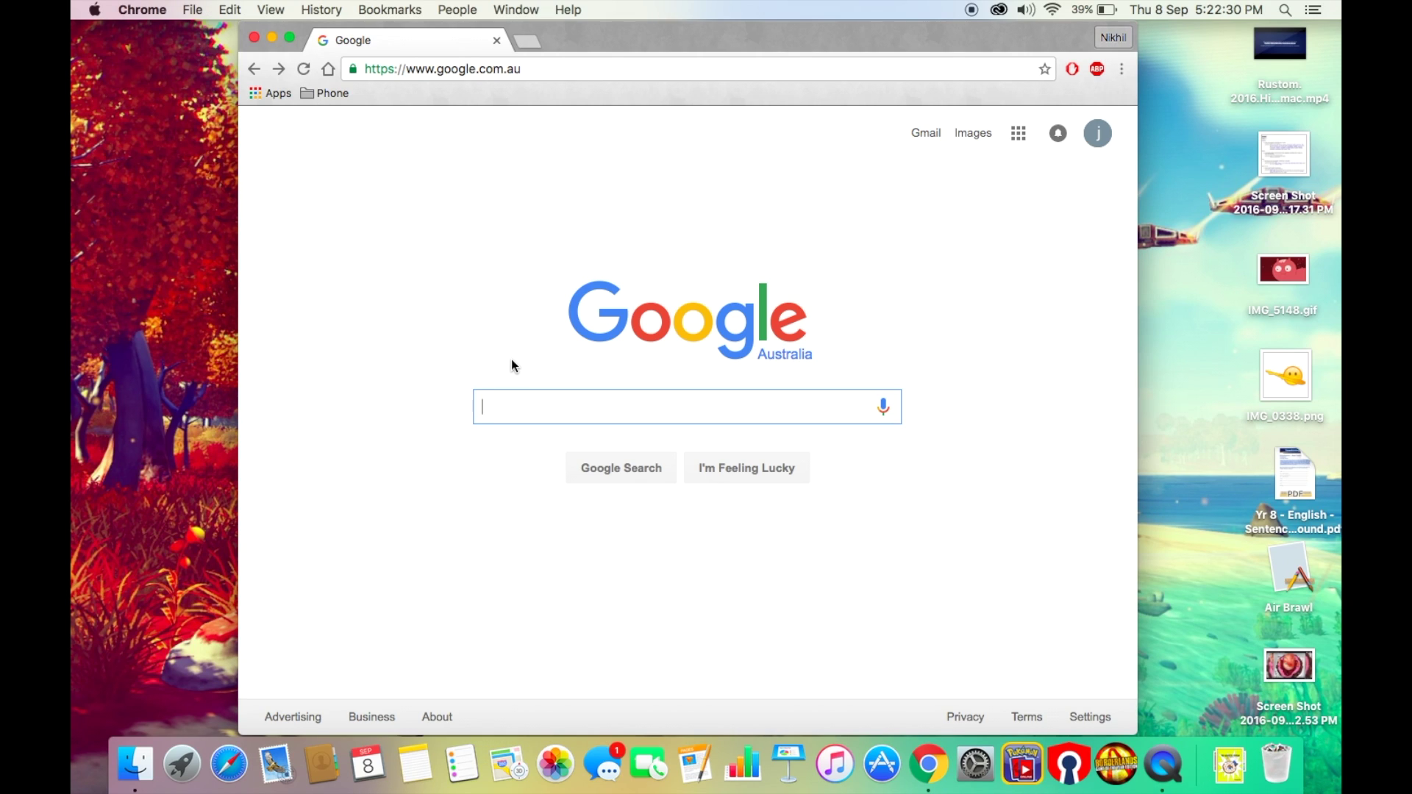
{"action": "type", "text": "bonjovi"}
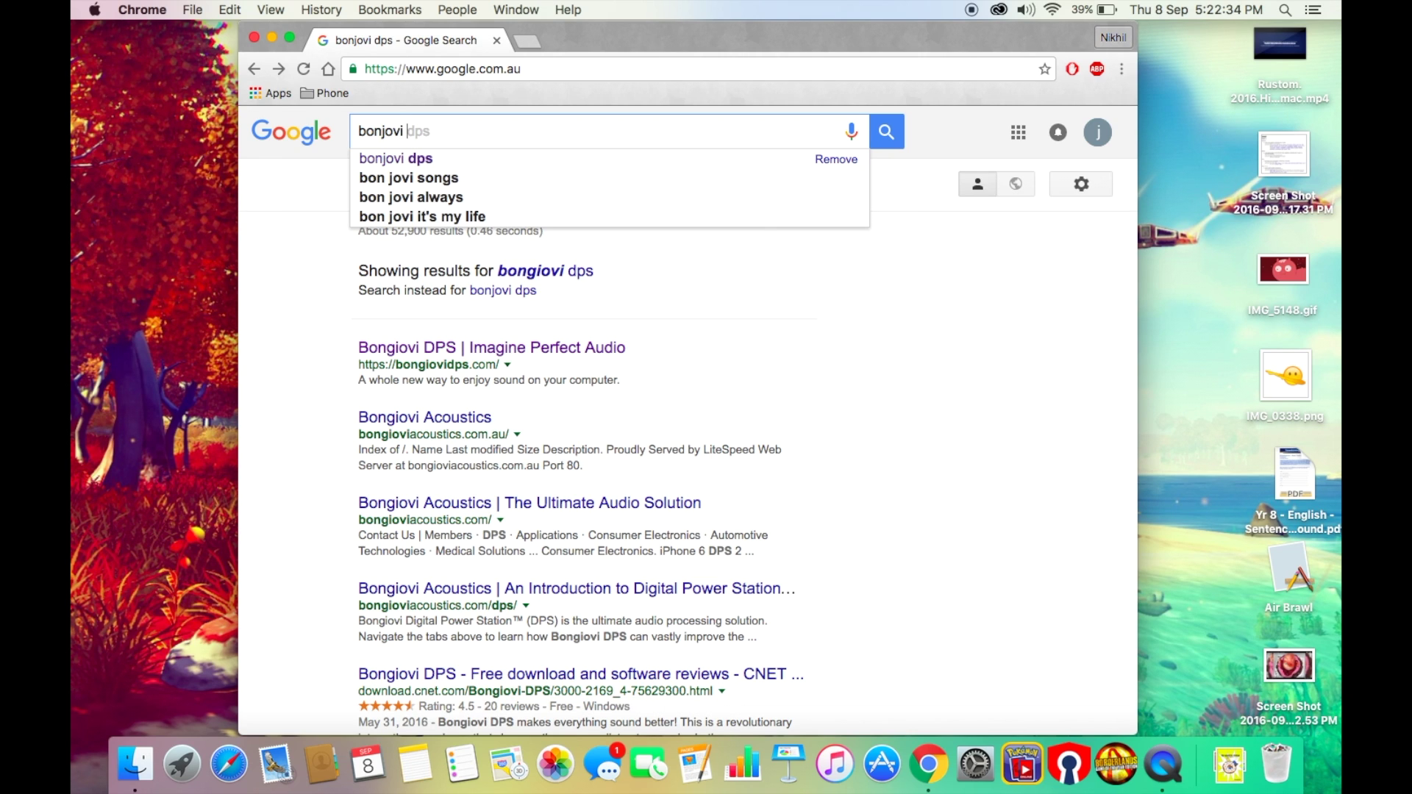
{"action": "key", "text": "Down"}
{"action": "key", "text": "Return"}
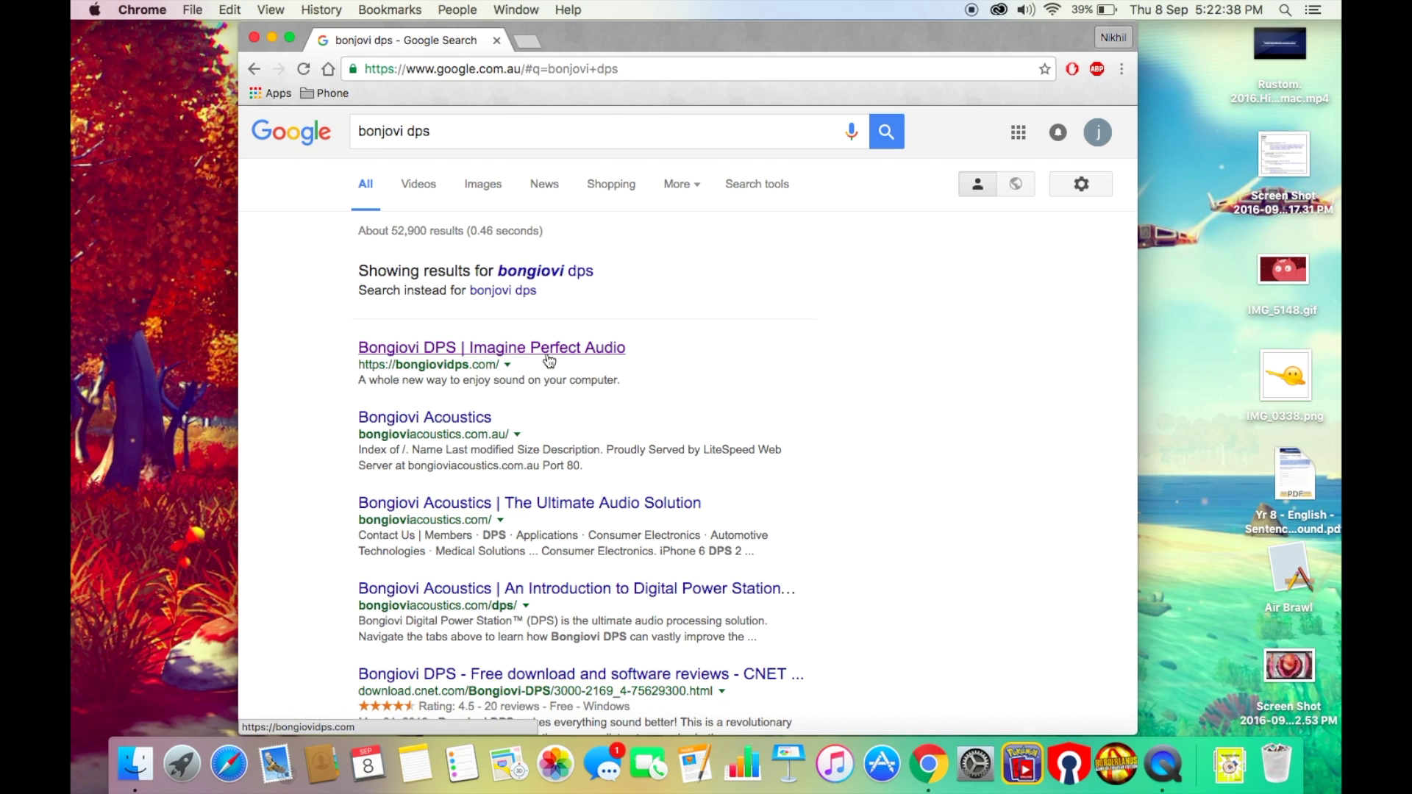
{"action": "left_click_drag", "start_coordinate": [395, 365], "coordinate": [470, 366]}
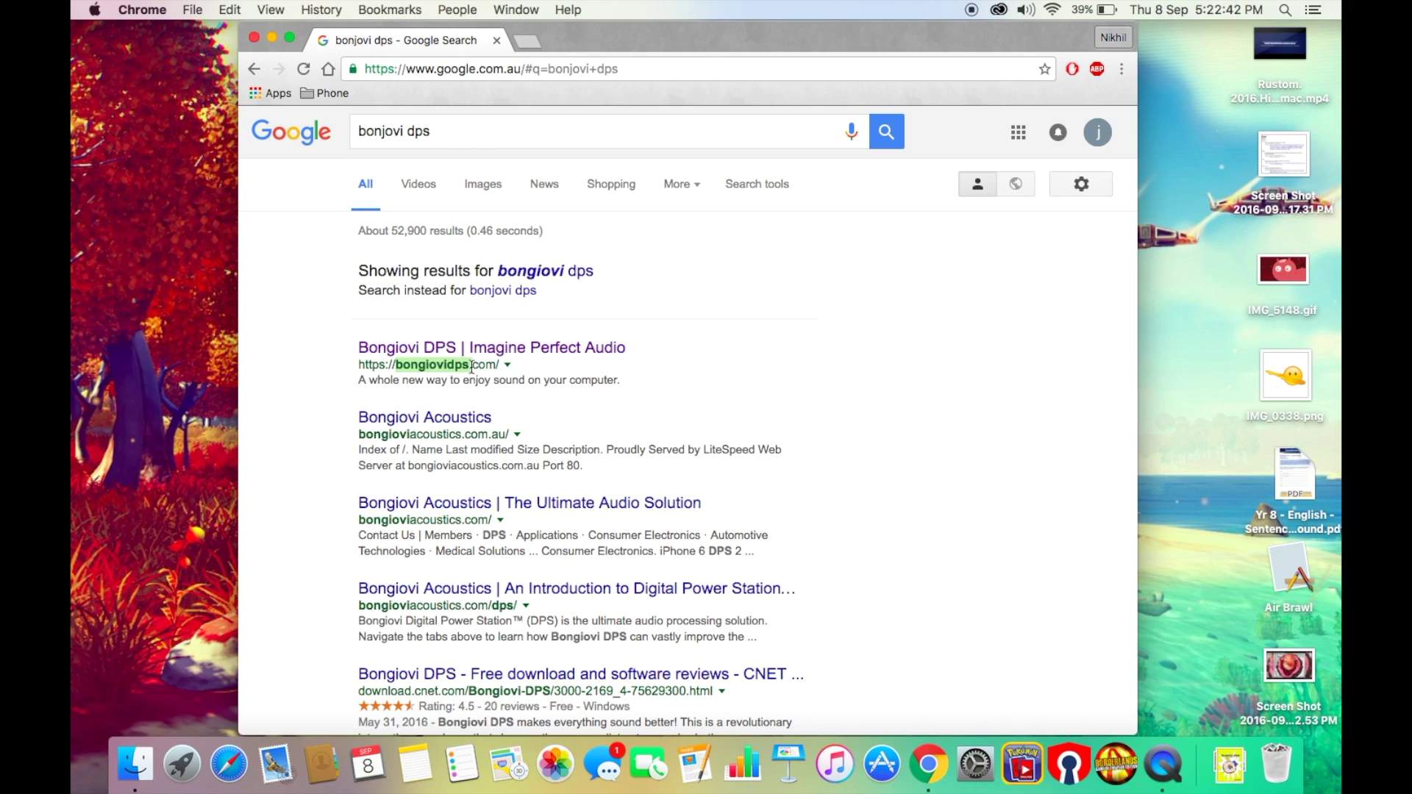
- Download the free Bongiovi DPS for MacOS zip from bongiovidps.com into the Downloads folder
{"action": "left_click", "coordinate": [483, 348]}
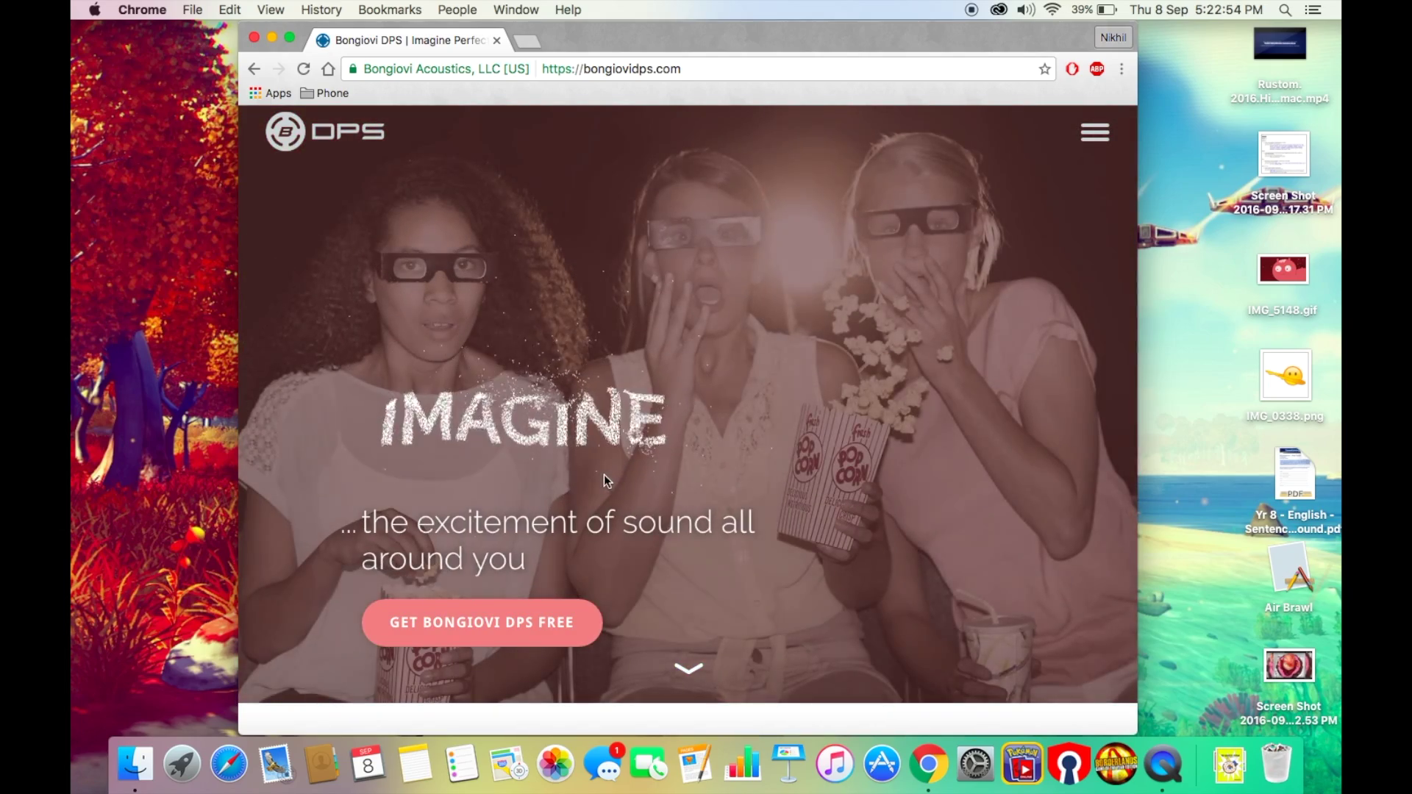
{"action": "left_click", "coordinate": [501, 631]}
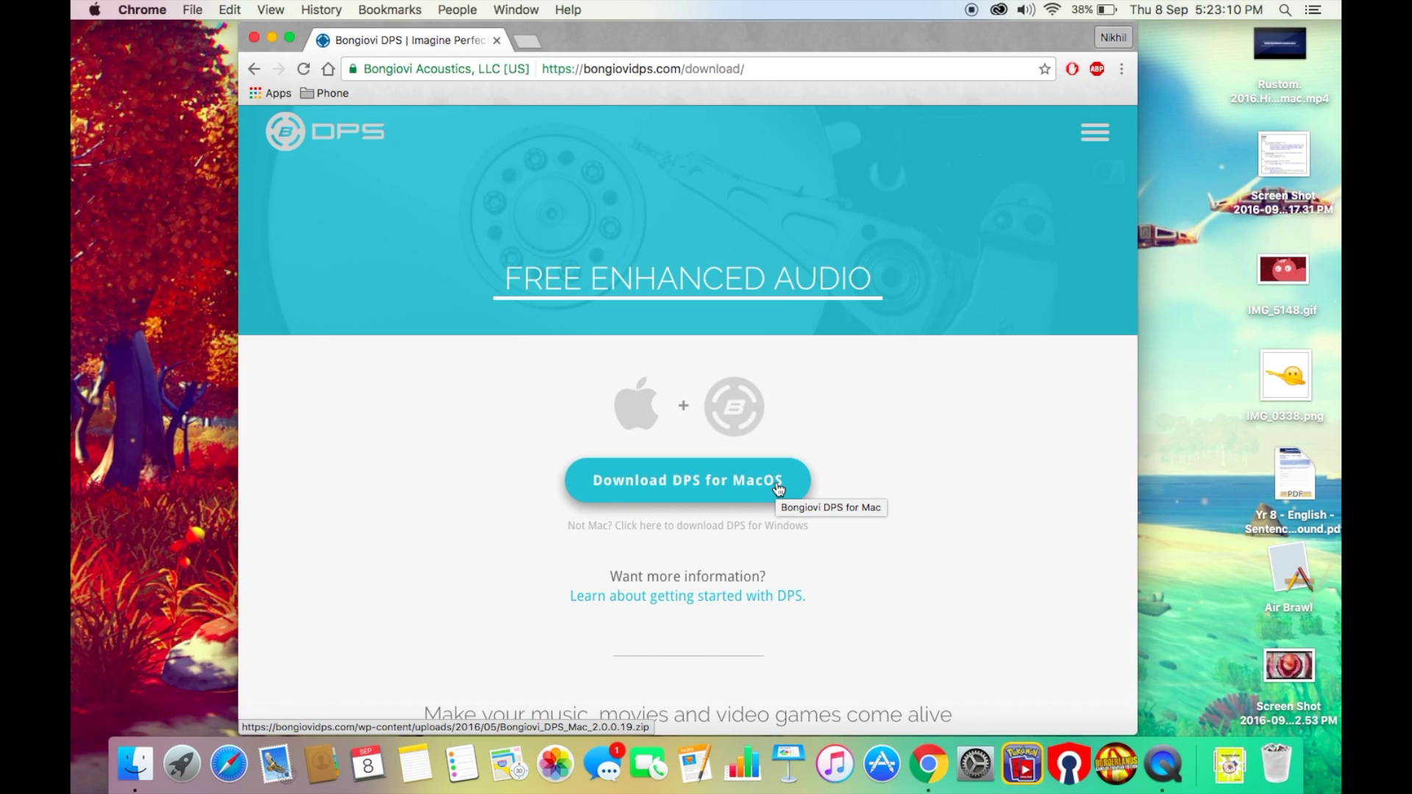
{"action": "left_click", "coordinate": [779, 489]}
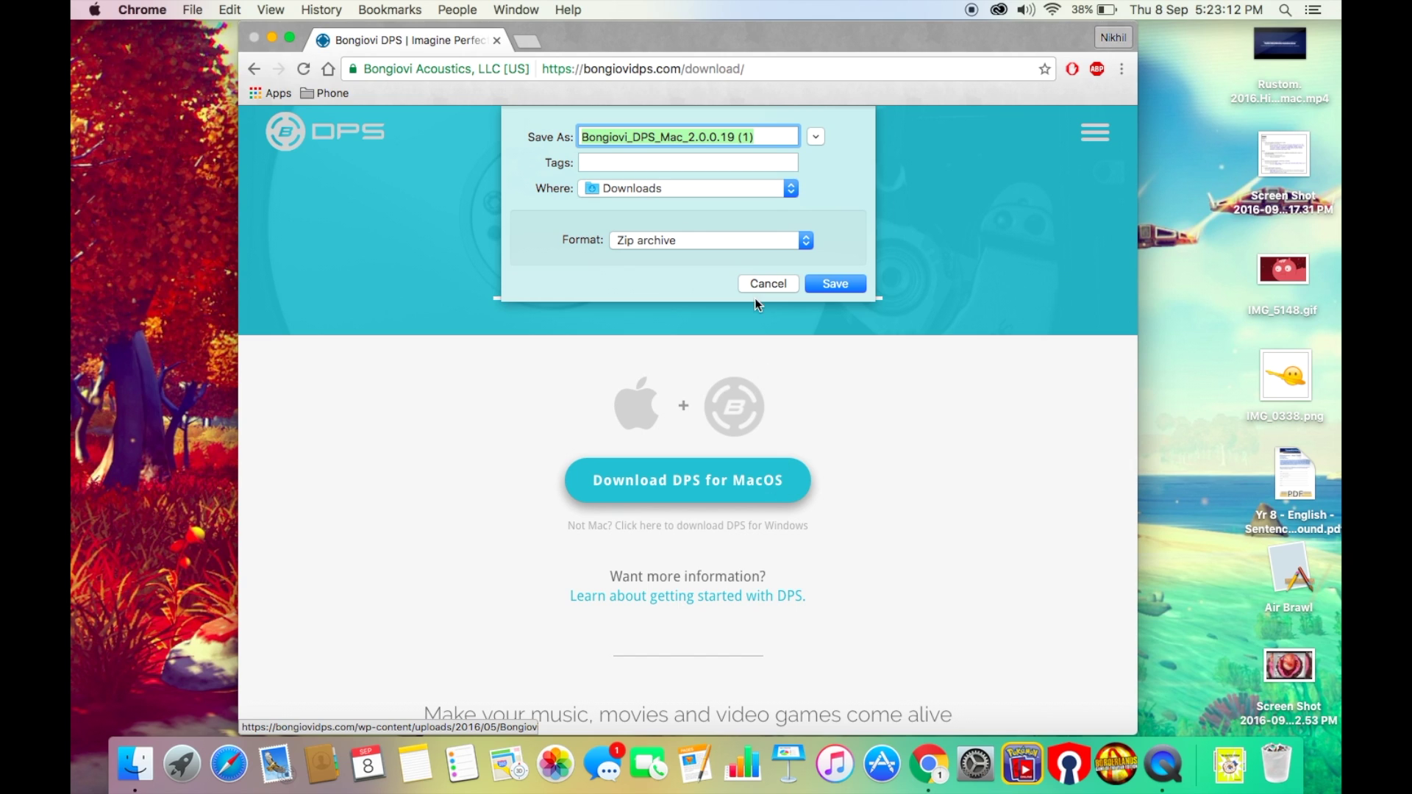
{"action": "left_click", "coordinate": [836, 283]}
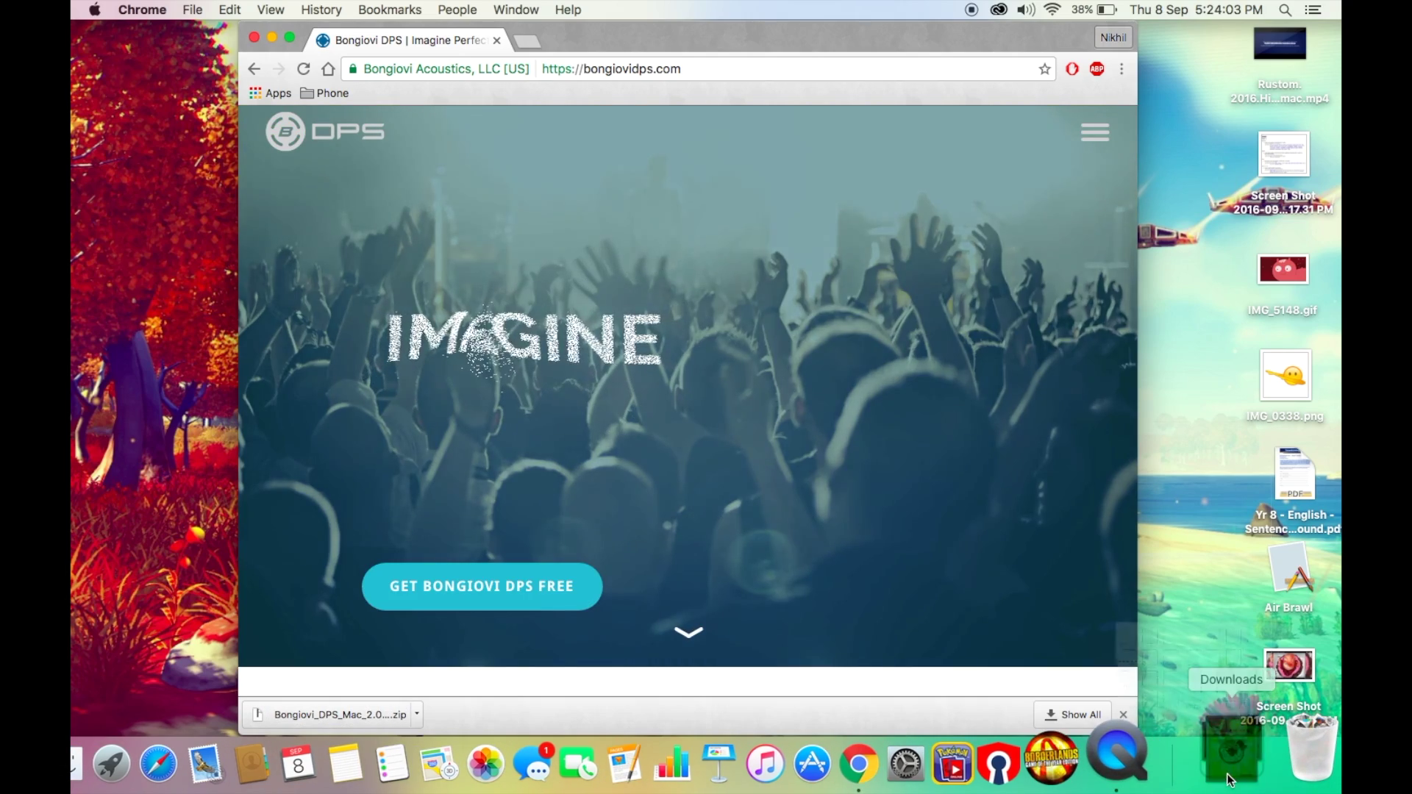
{"action": "left_click", "coordinate": [1228, 772]}
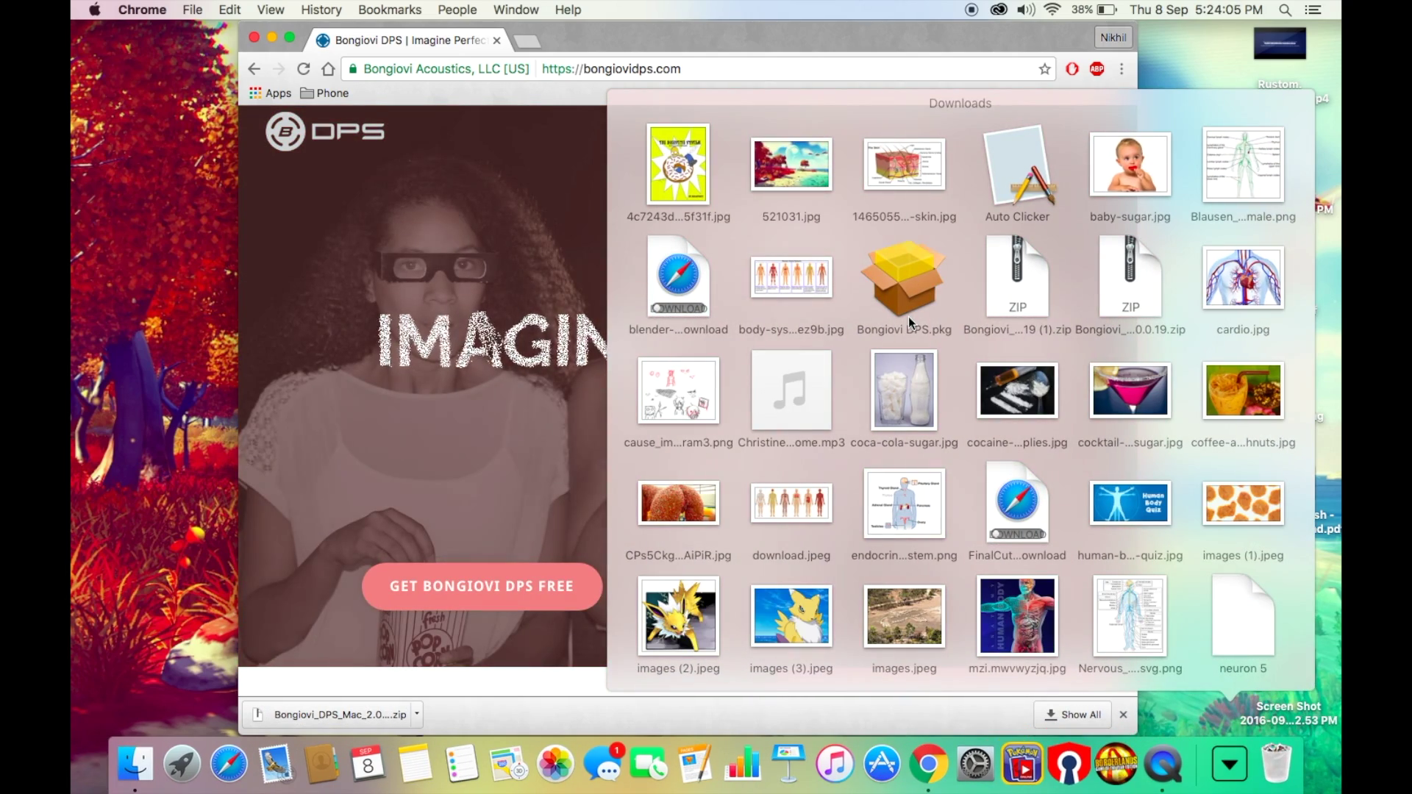
- Expand the Bongiovi DPS zip, launch Bongiovi DPS 2.pkg, then close Finder and hide Chrome
{"action": "left_click", "coordinate": [1032, 294]}
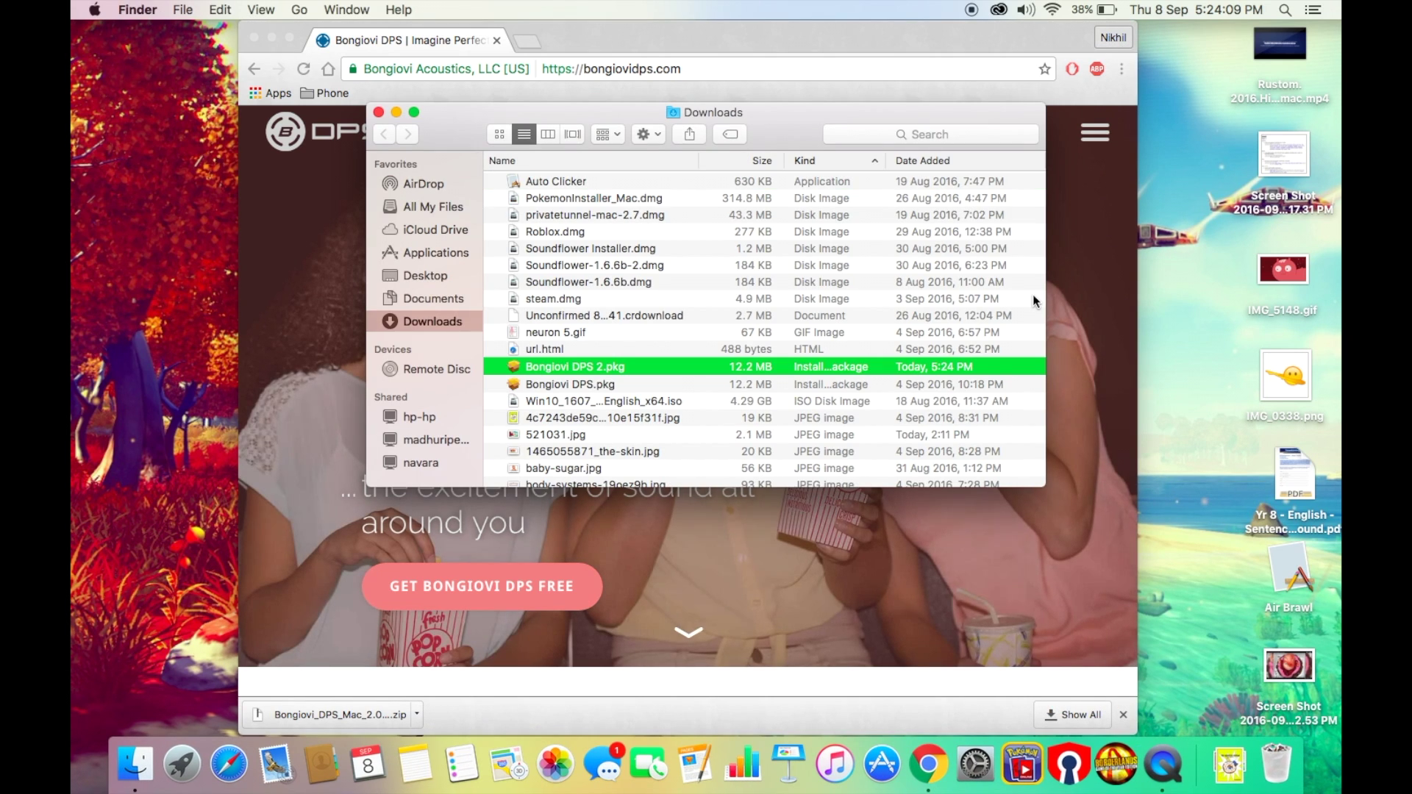
{"action": "double_click", "coordinate": [630, 368]}
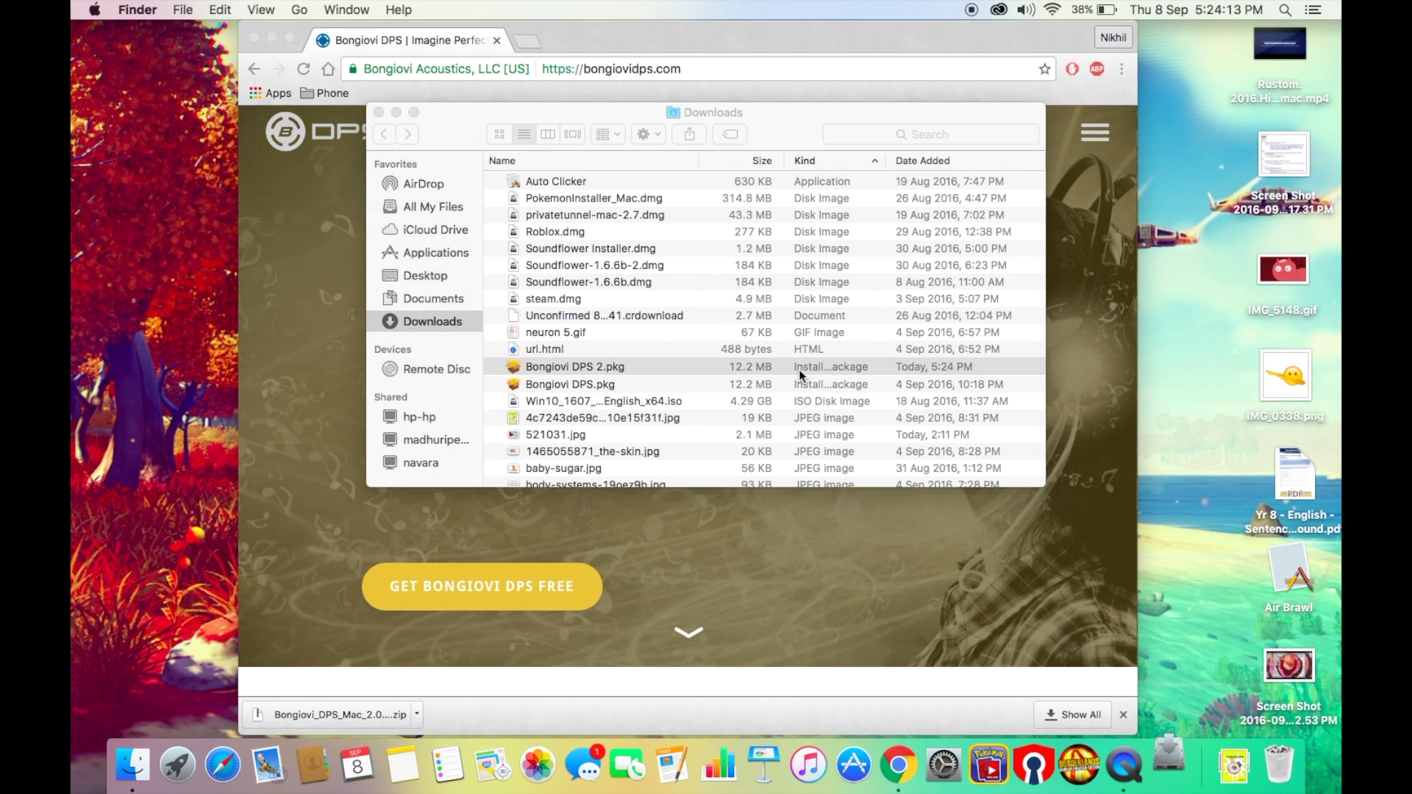
{"action": "left_click", "coordinate": [458, 122]}
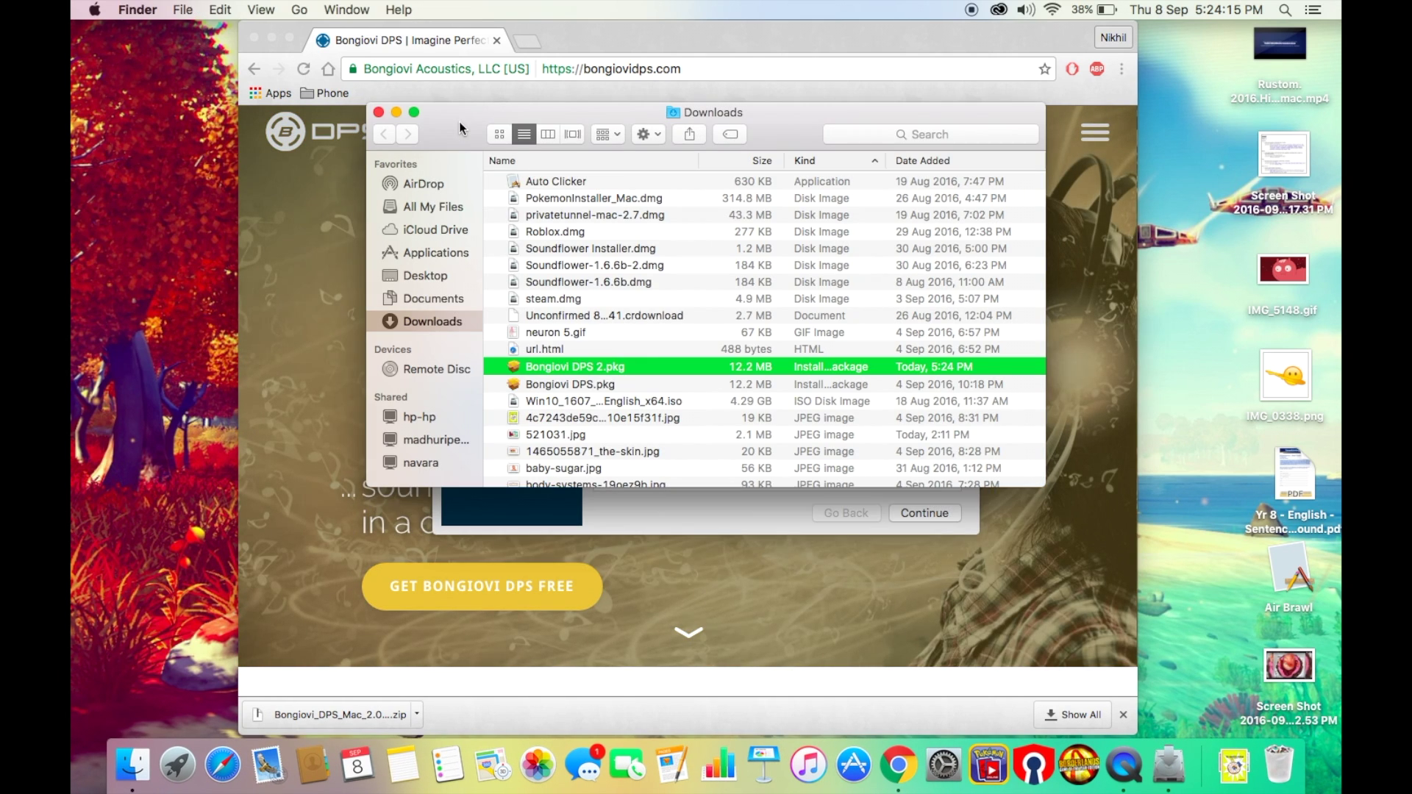
{"action": "key", "text": "super+w"}
{"action": "left_click", "coordinate": [268, 175]}
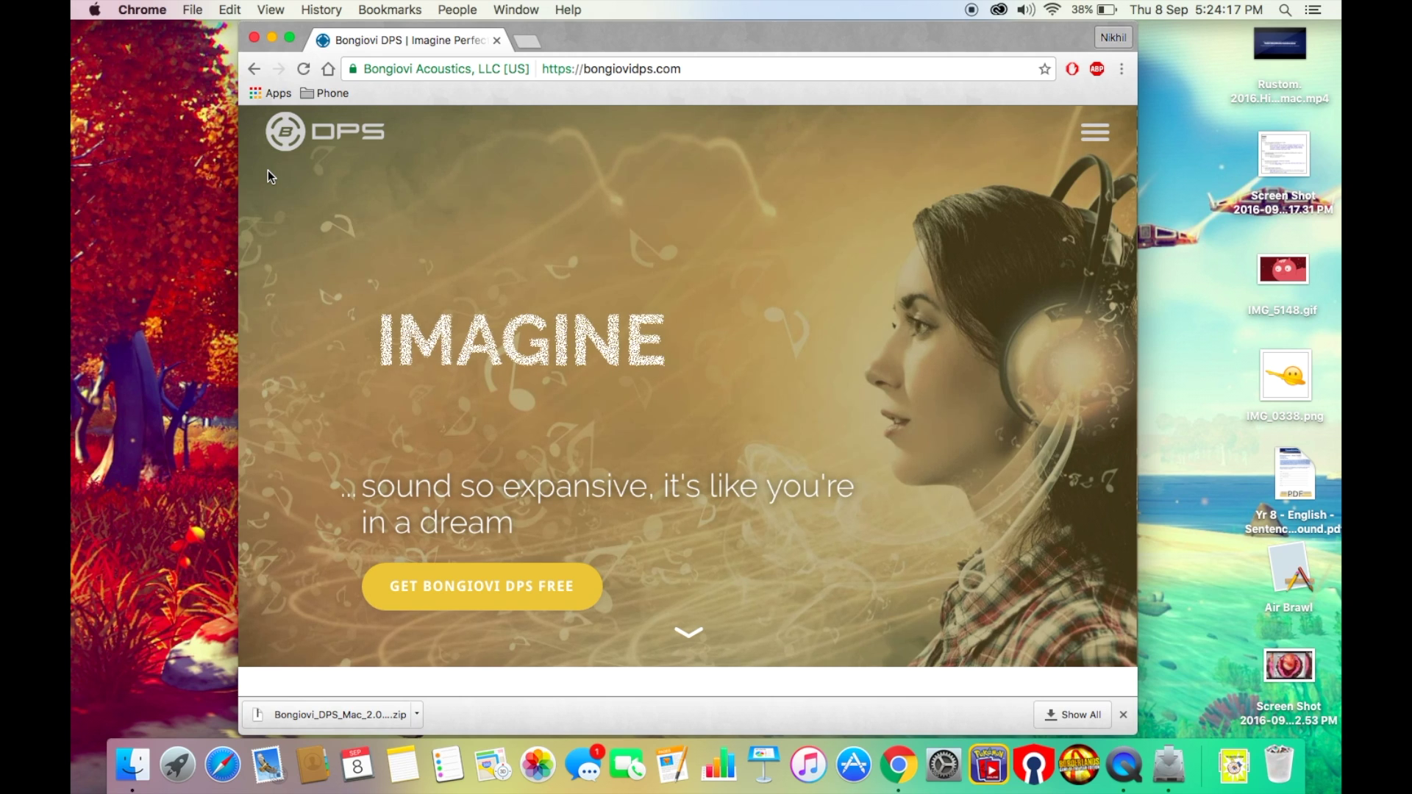
{"action": "key", "text": "super+h"}
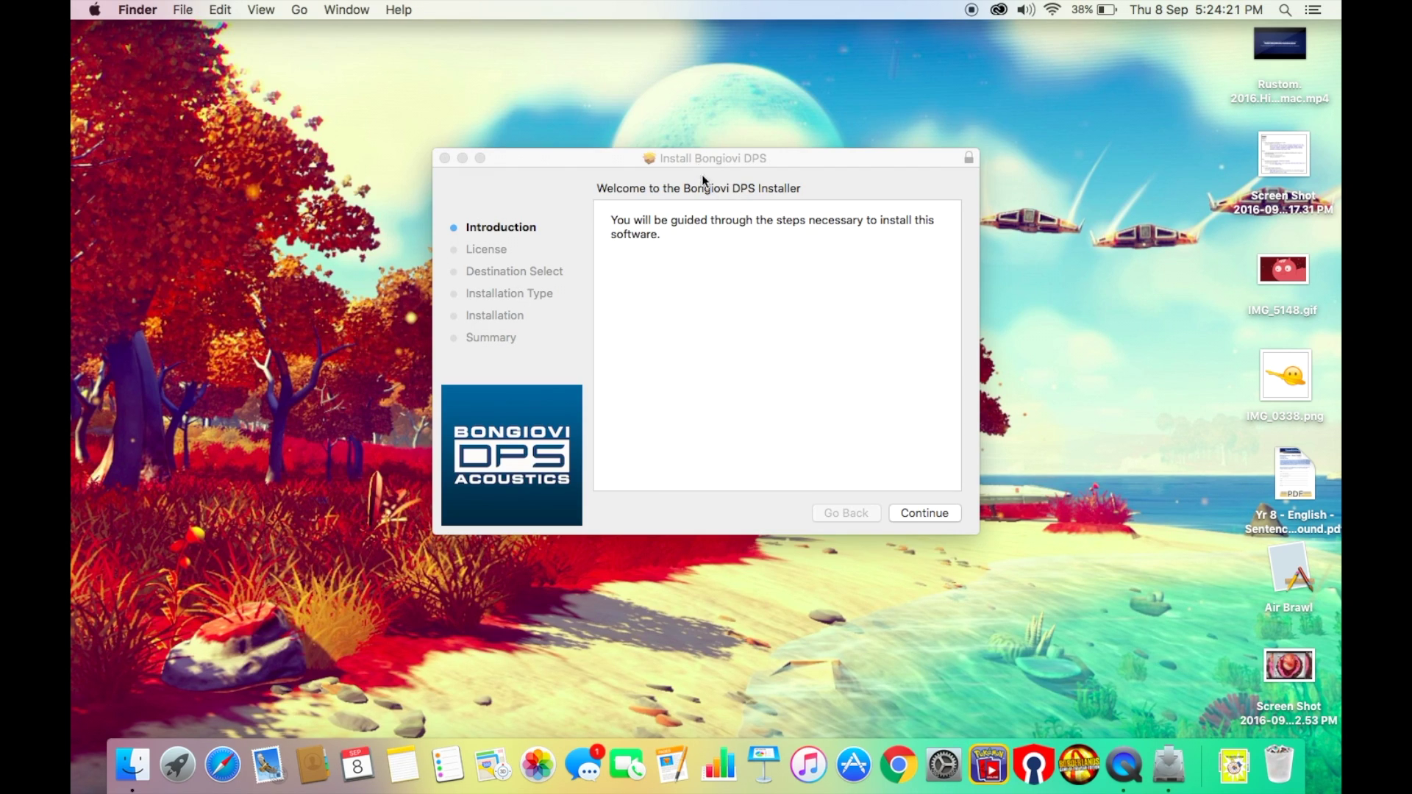
- Accept the license and install Bongiovi DPS on Macintosh HD, authorising with the admin password
{"action": "left_click", "coordinate": [937, 513]}
{"action": "left_click", "coordinate": [938, 517]}
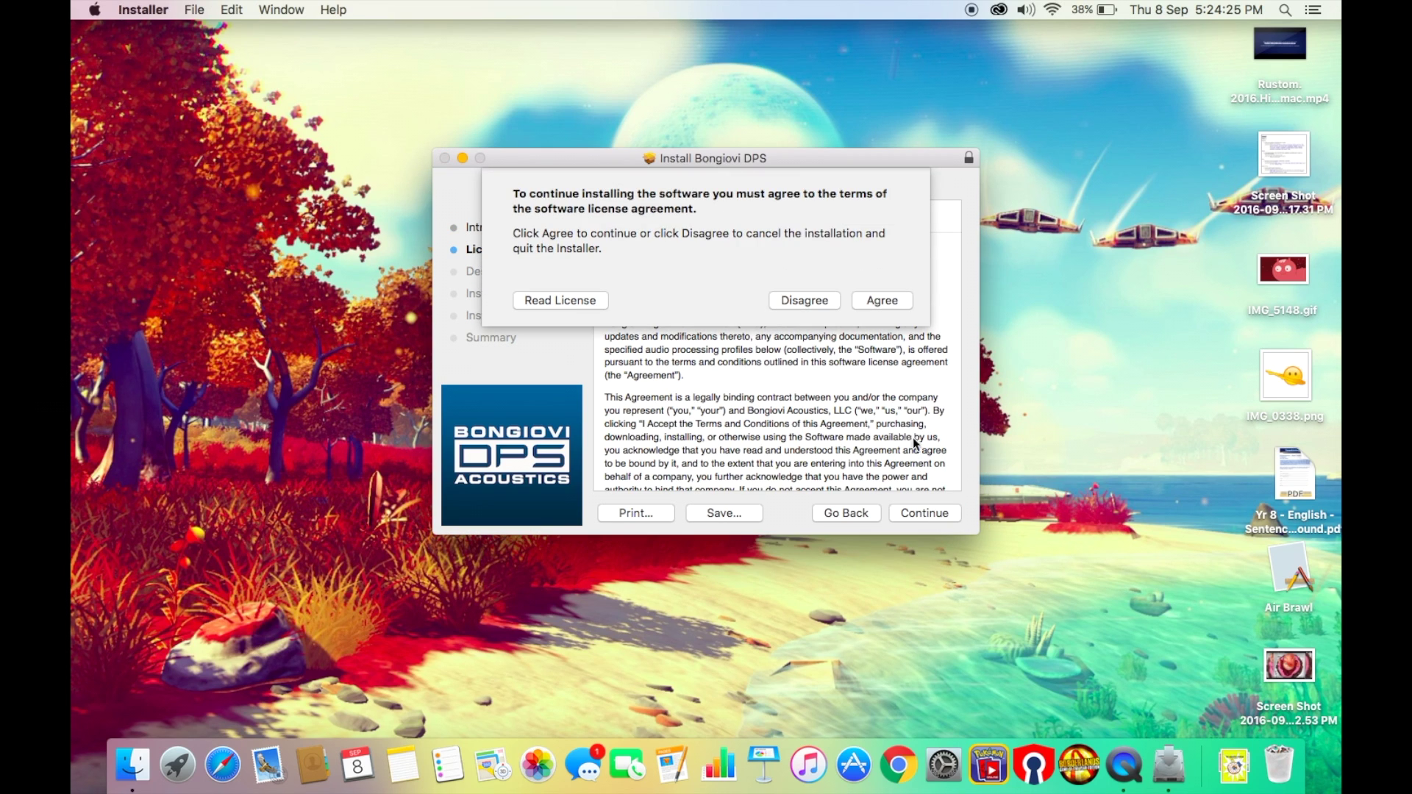
{"action": "left_click", "coordinate": [870, 298]}
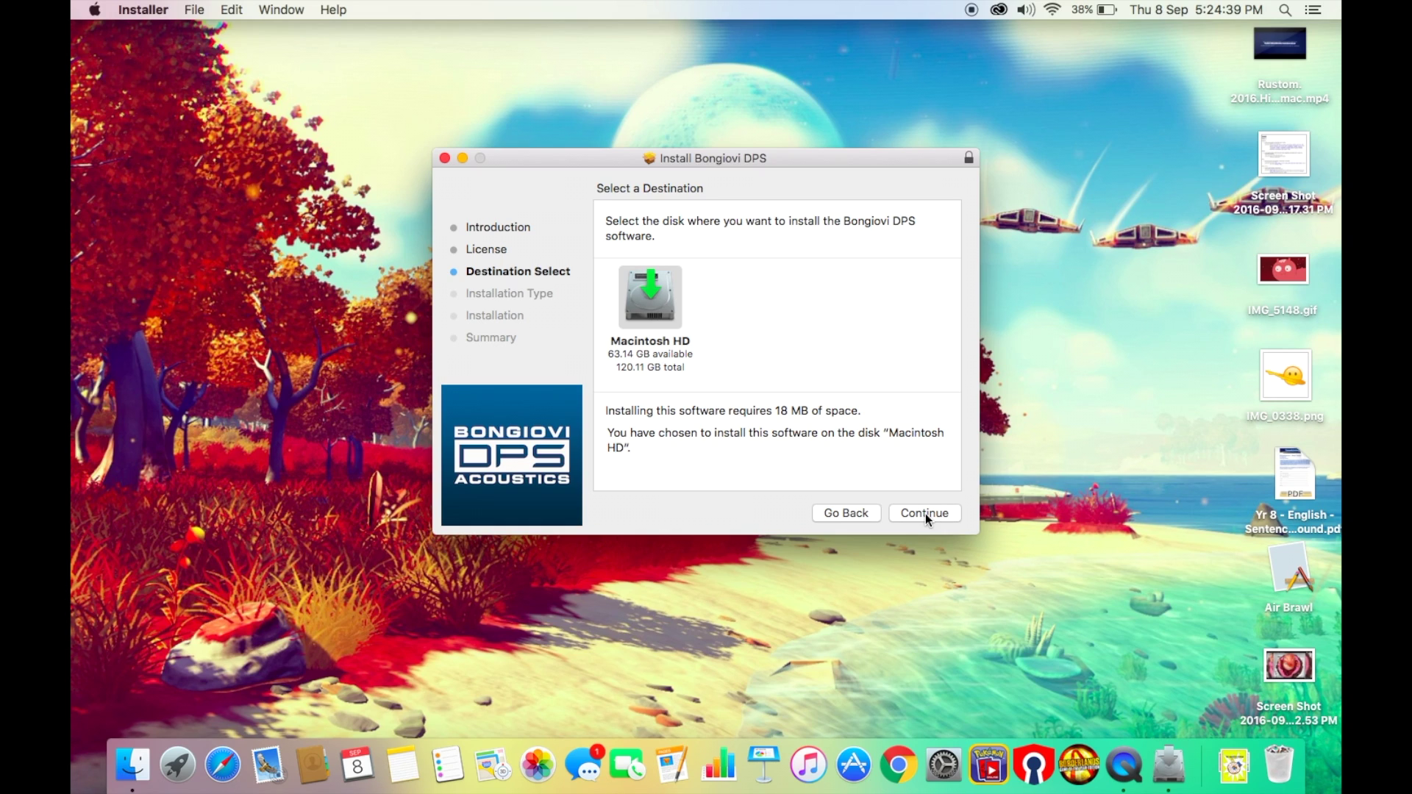
{"action": "left_click", "coordinate": [926, 513]}
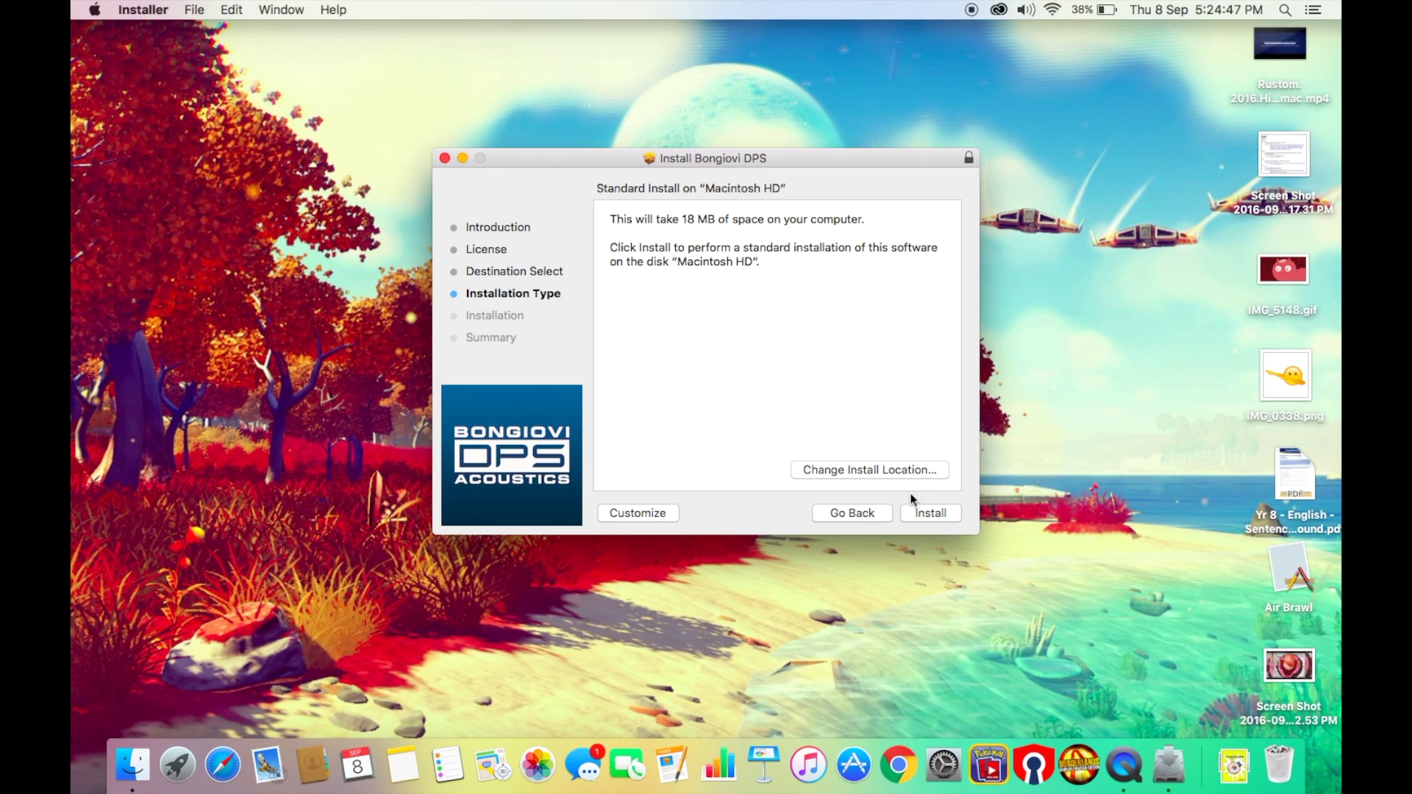
{"action": "left_click", "coordinate": [930, 515]}
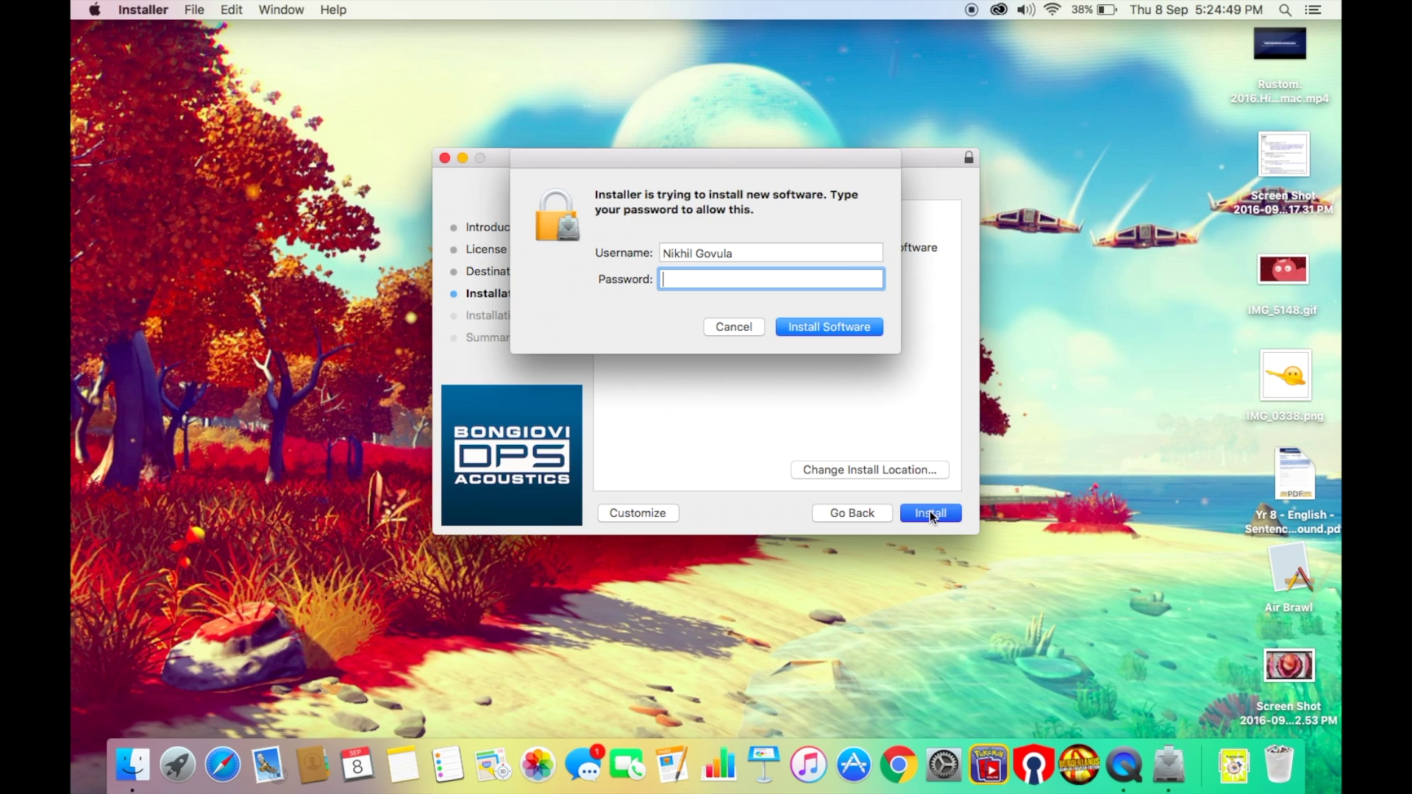
{"action": "type", "text": "••••••"}
{"action": "type", "text": "••••"}
{"action": "key", "text": "Return"}
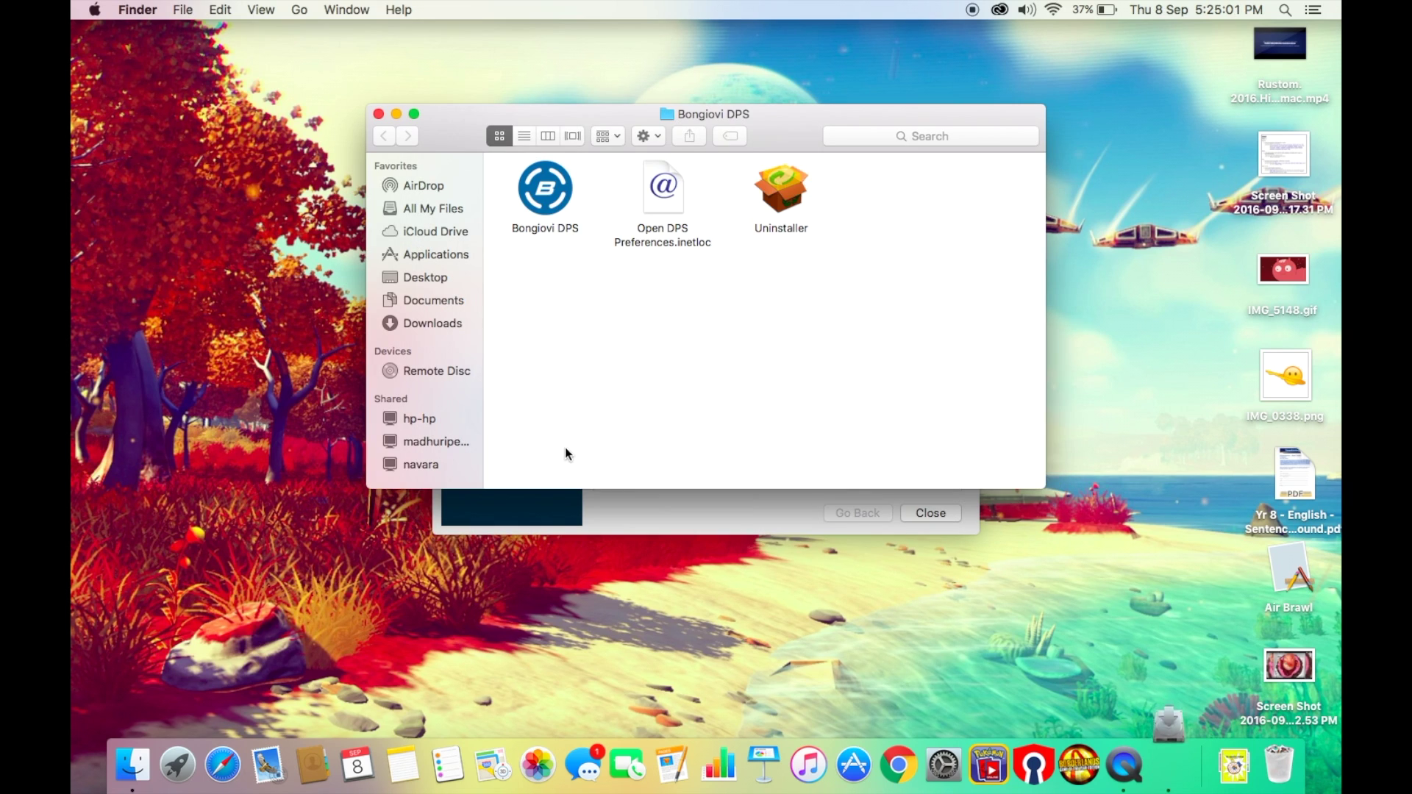
- Close the finished installer, launch the Bongiovi DPS app and close its folder window
{"action": "left_click", "coordinate": [550, 501]}
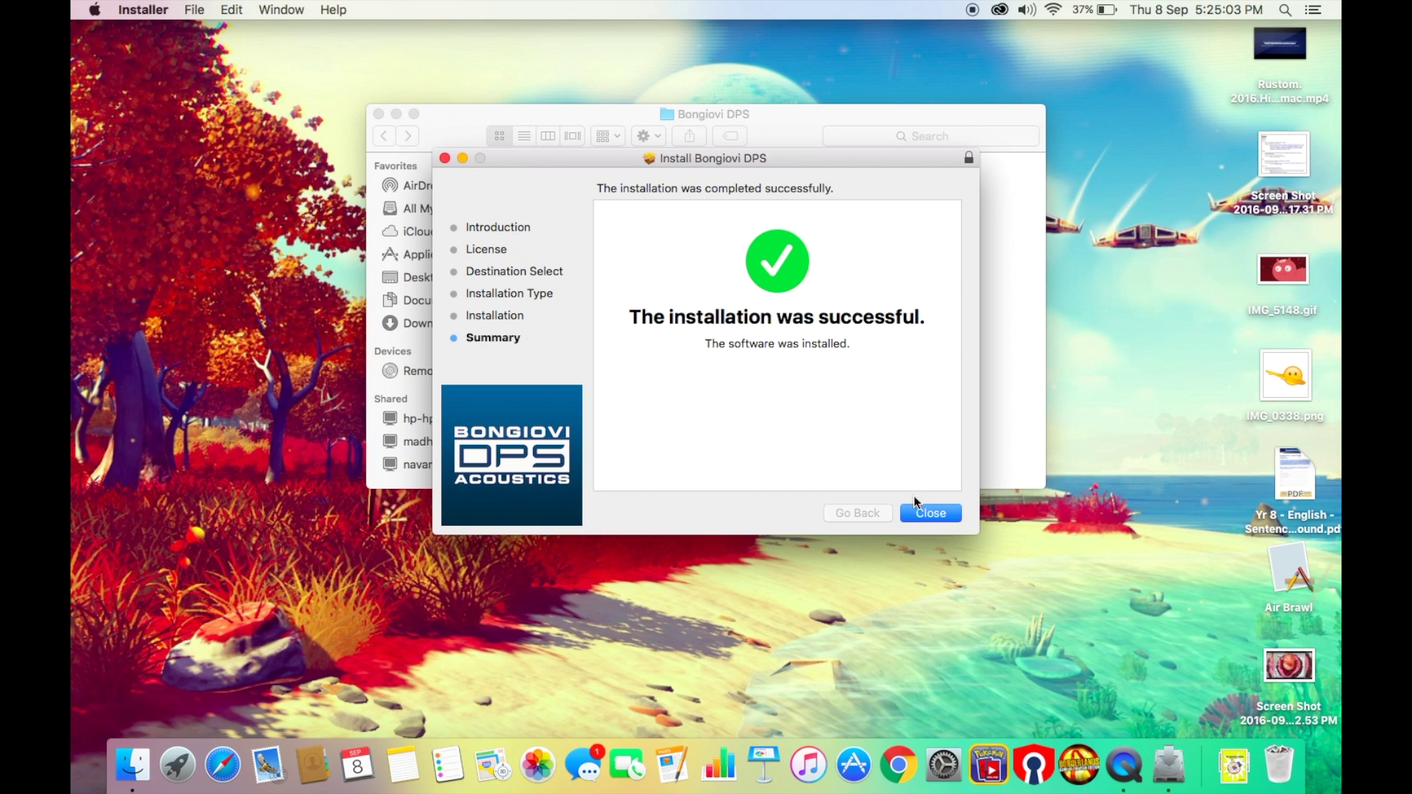
{"action": "left_click", "coordinate": [928, 513]}
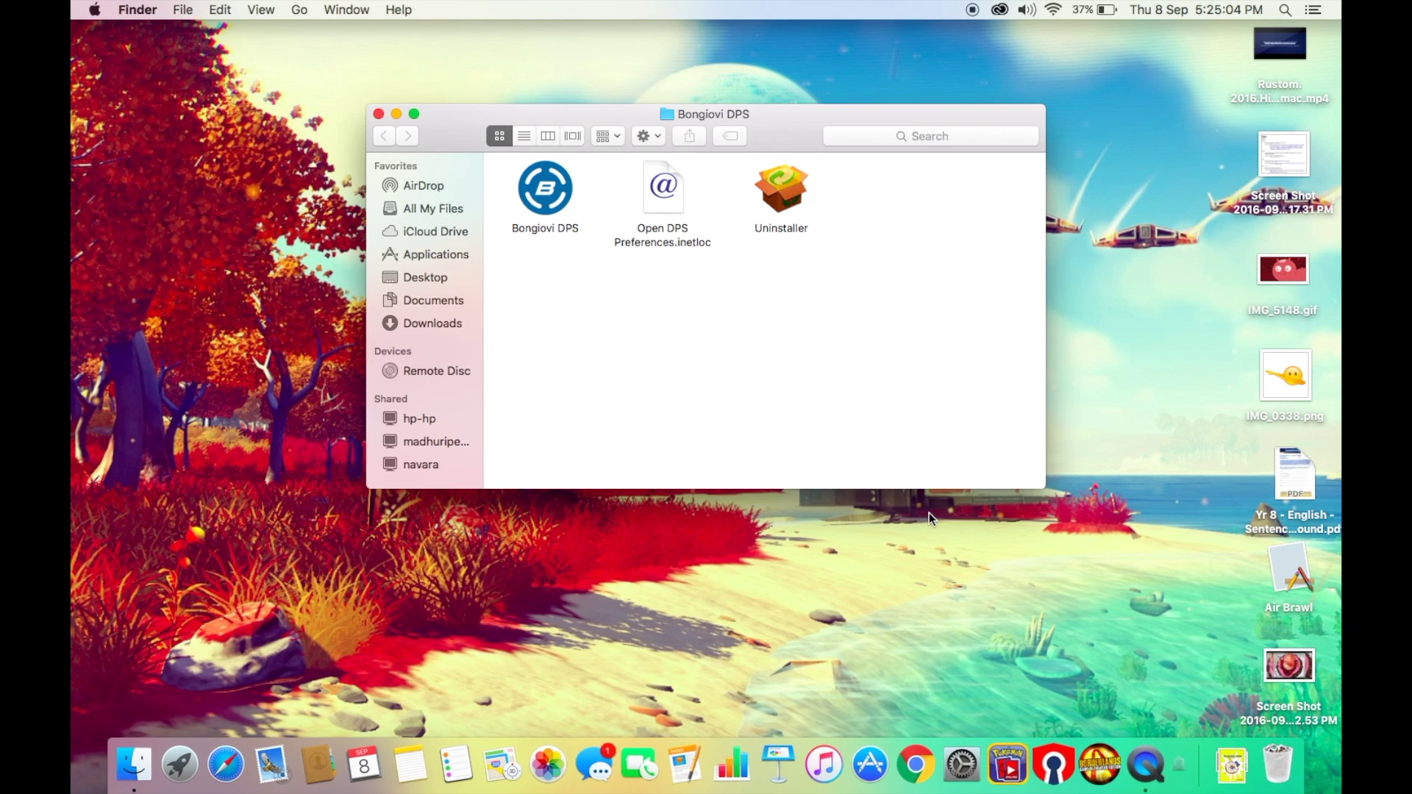
{"action": "double_click", "coordinate": [545, 200]}
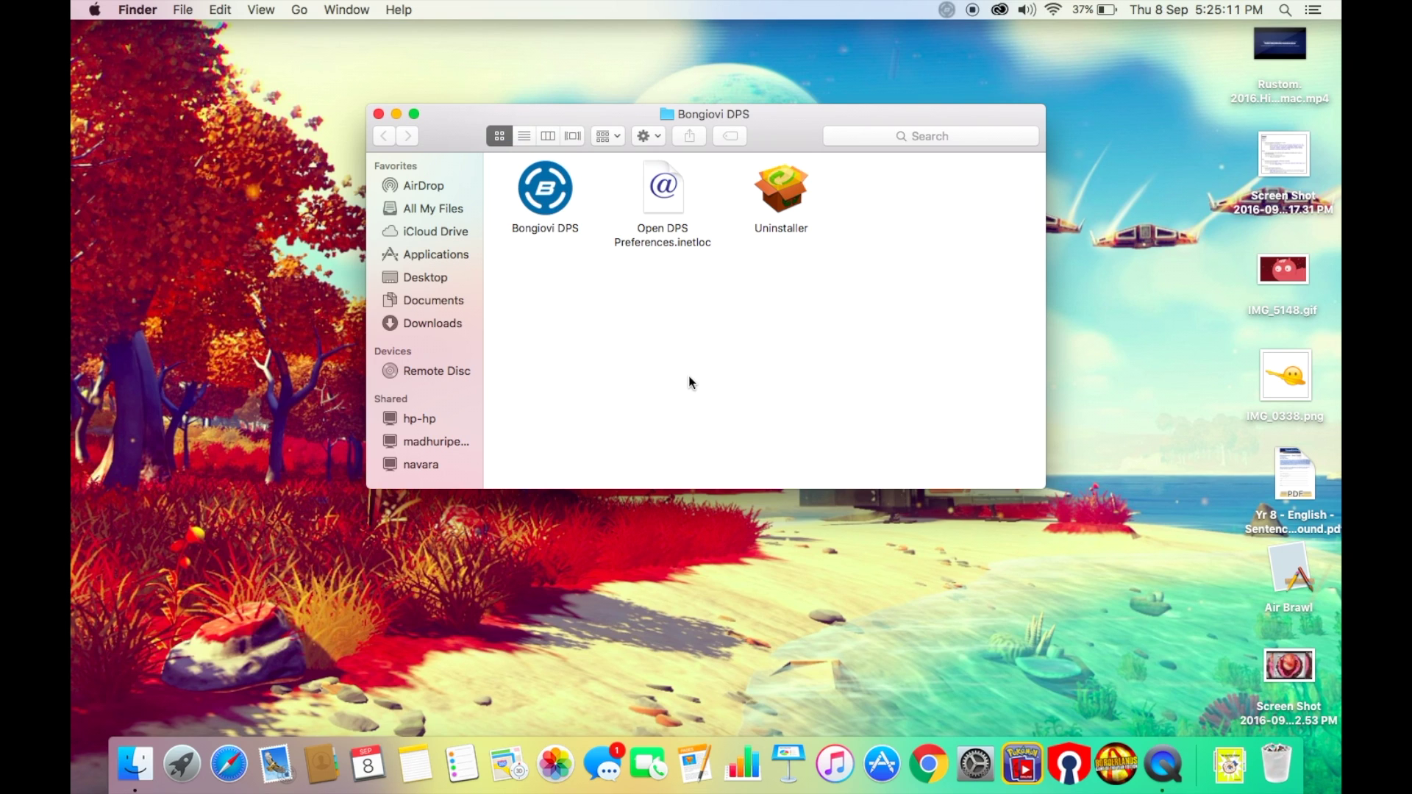
{"action": "key", "text": "super+w"}
- Turn DPS on from its menu-bar icon and check it runs with Movie and Built-In Speakers
{"action": "left_click", "coordinate": [946, 10]}
{"action": "left_click", "coordinate": [959, 55]}
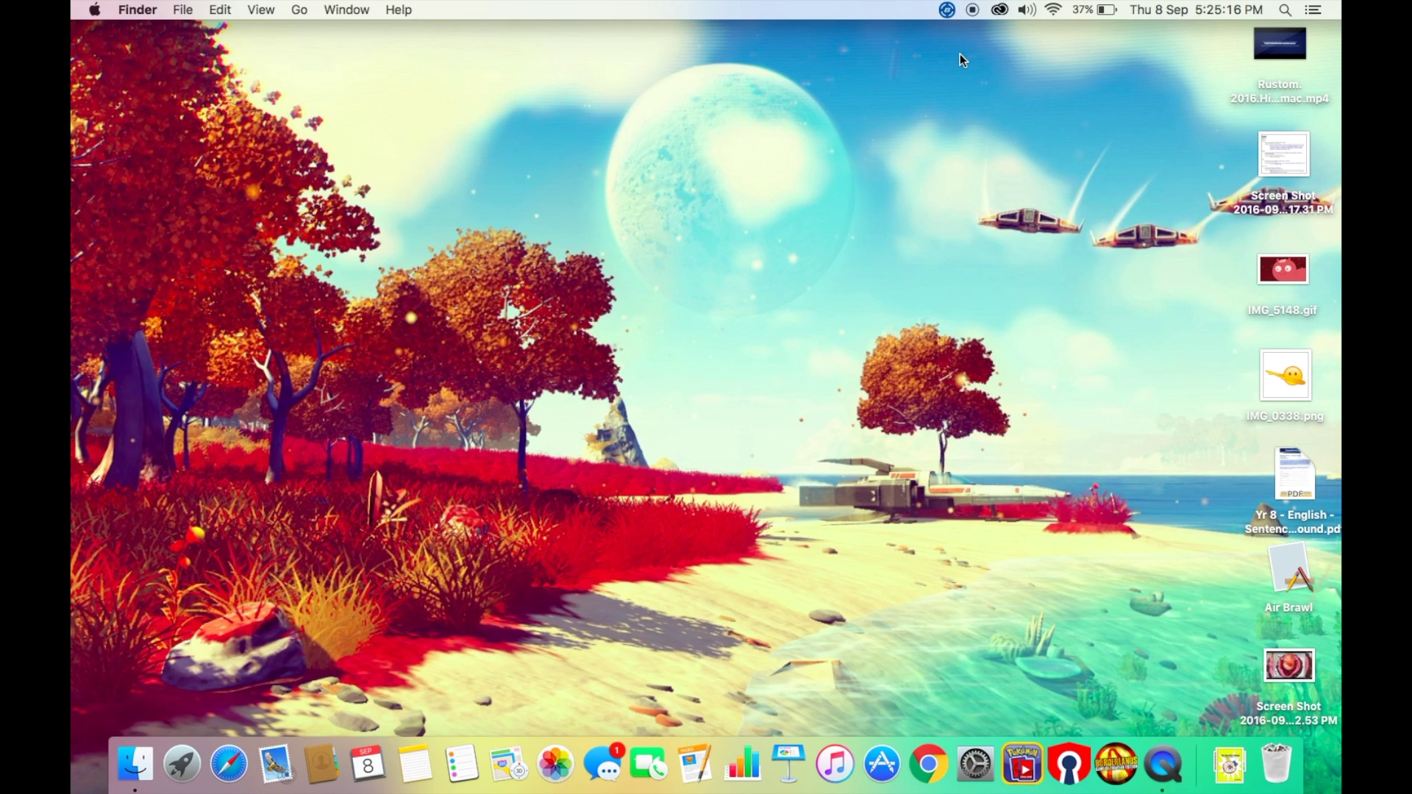
{"action": "left_click", "coordinate": [948, 6]}
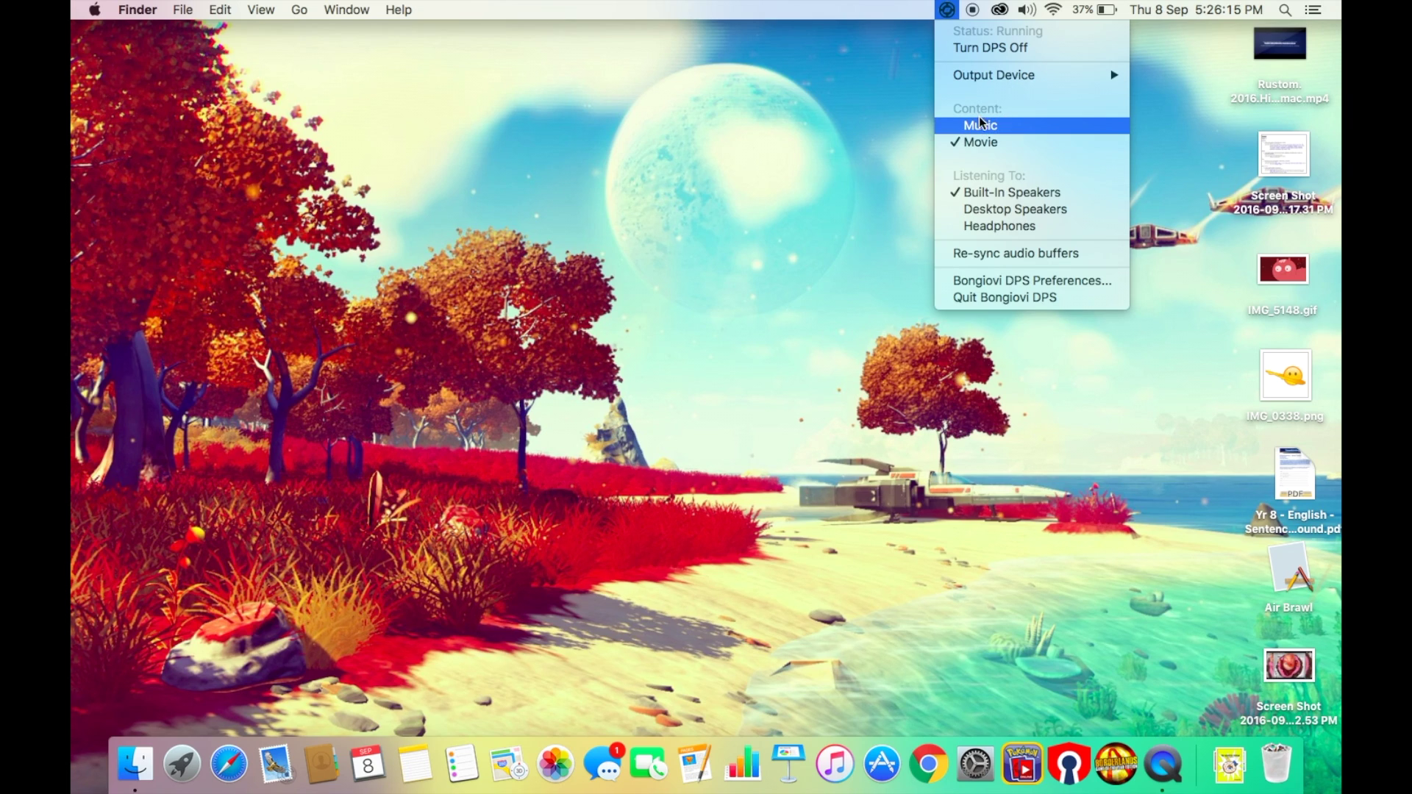
- Launch QuickTime Player from the Other group in Launchpad
{"action": "left_click", "coordinate": [719, 174]}
{"action": "key", "text": "F4"}
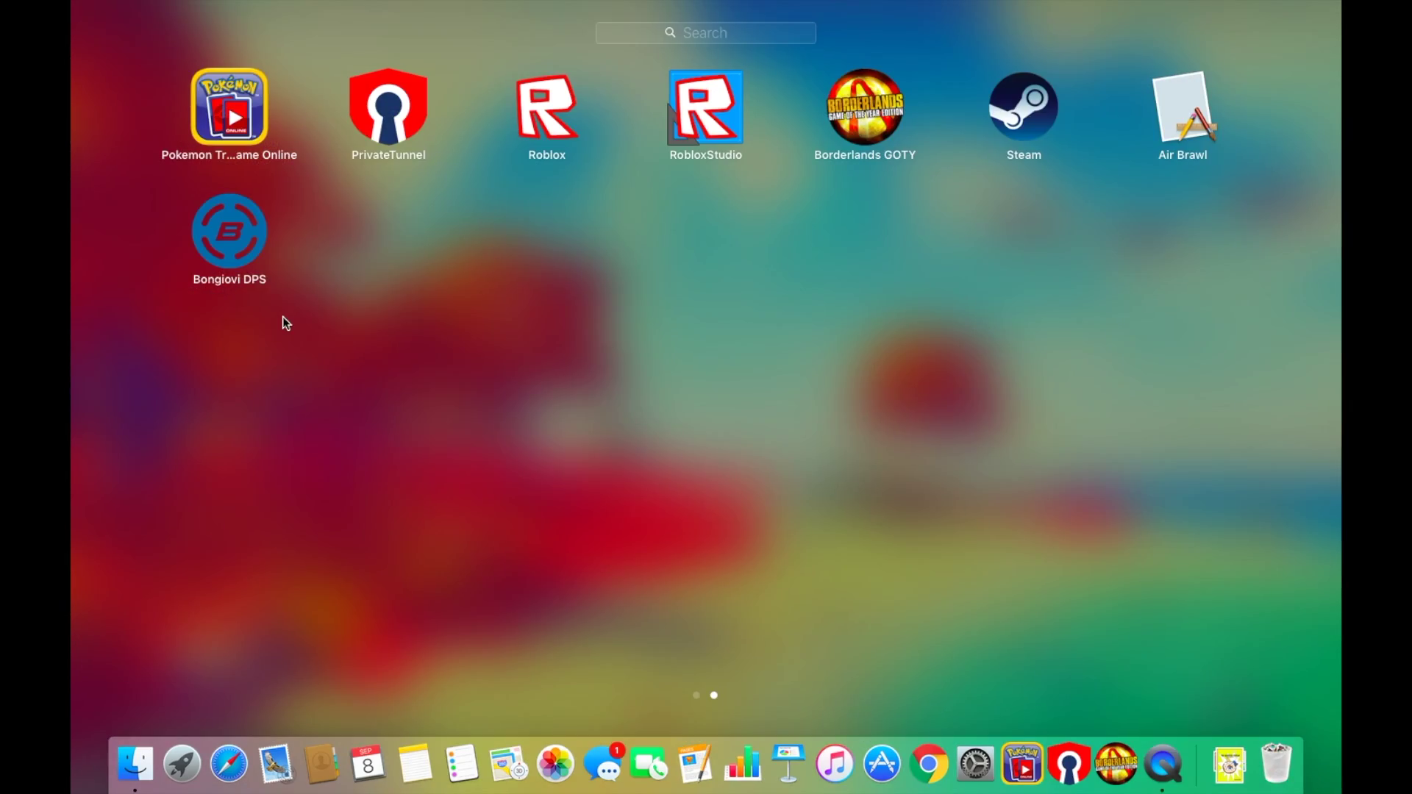
{"action": "scroll", "coordinate": [189, 573], "scroll_direction": "left", "scroll_amount": 5}
{"action": "left_click", "coordinate": [533, 491]}
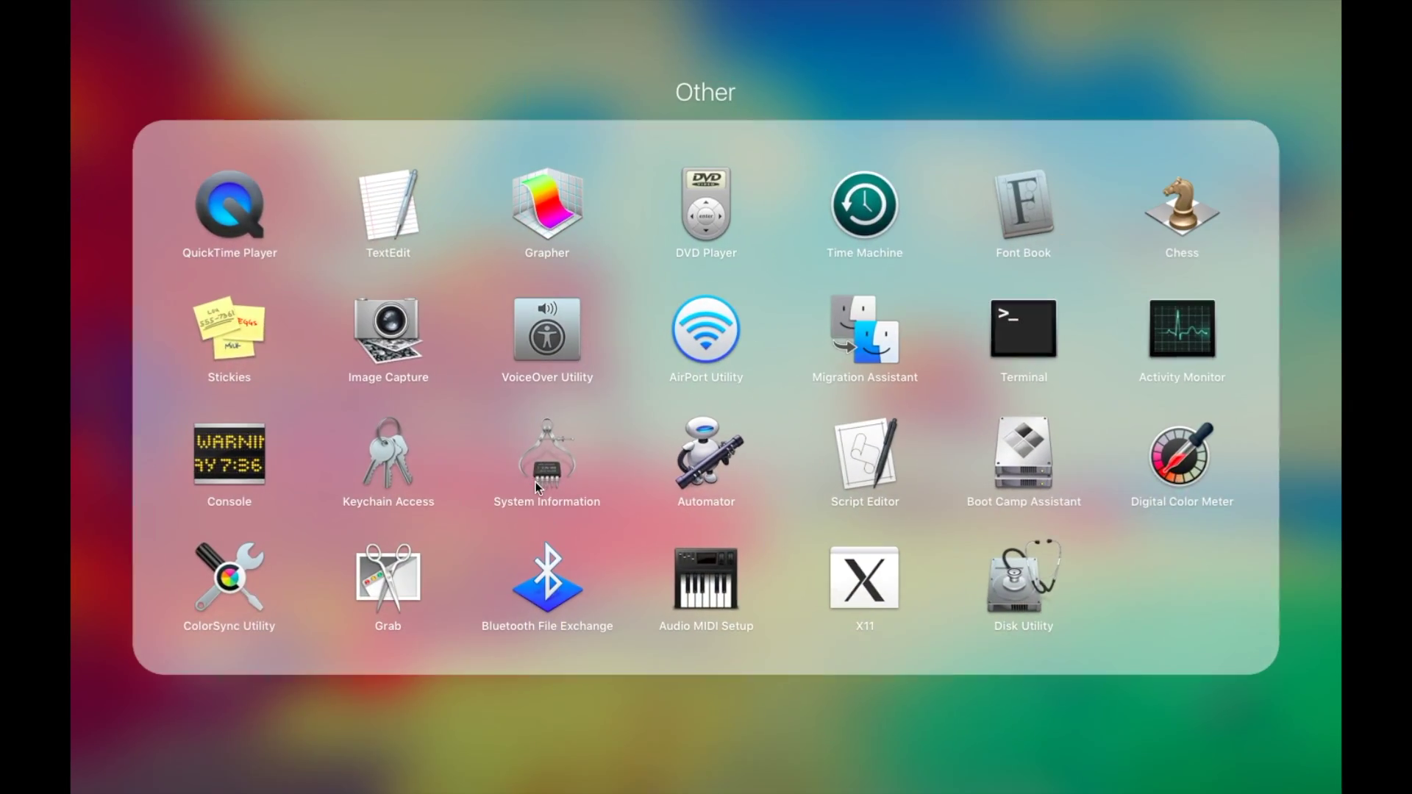
{"action": "left_click", "coordinate": [208, 200]}
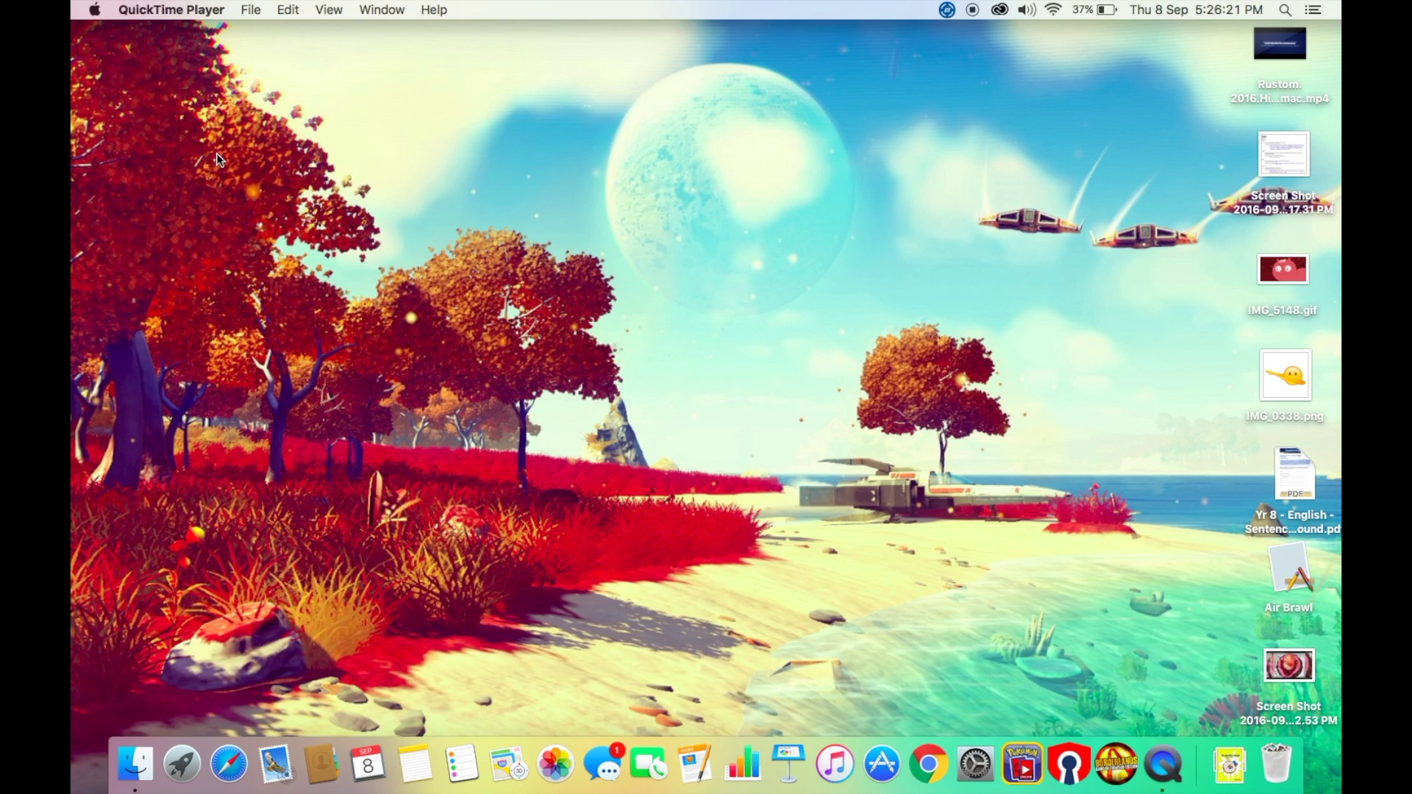
- Start a new audio recording with DPSReflector selected as the microphone input
{"action": "left_click", "coordinate": [248, 10]}
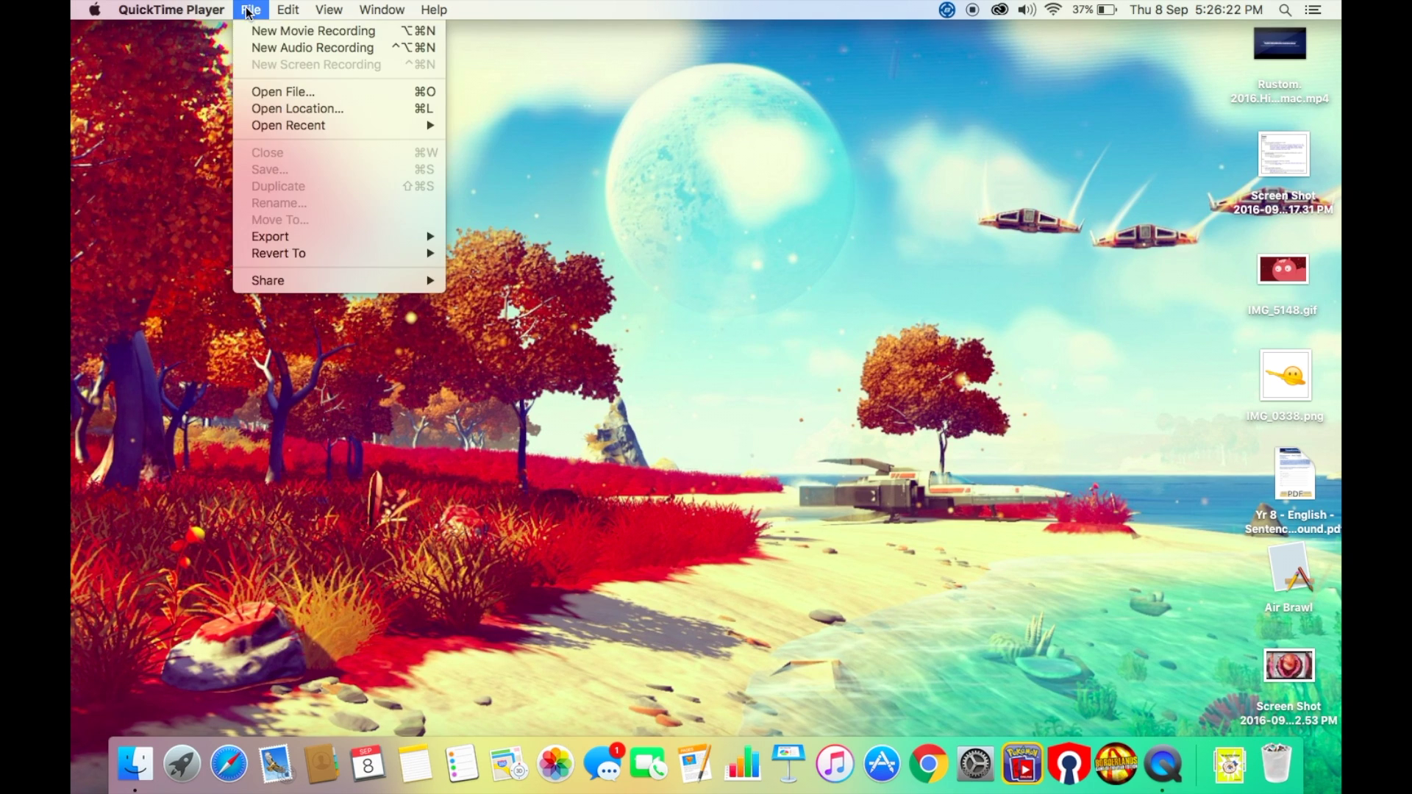
{"action": "left_click", "coordinate": [271, 48]}
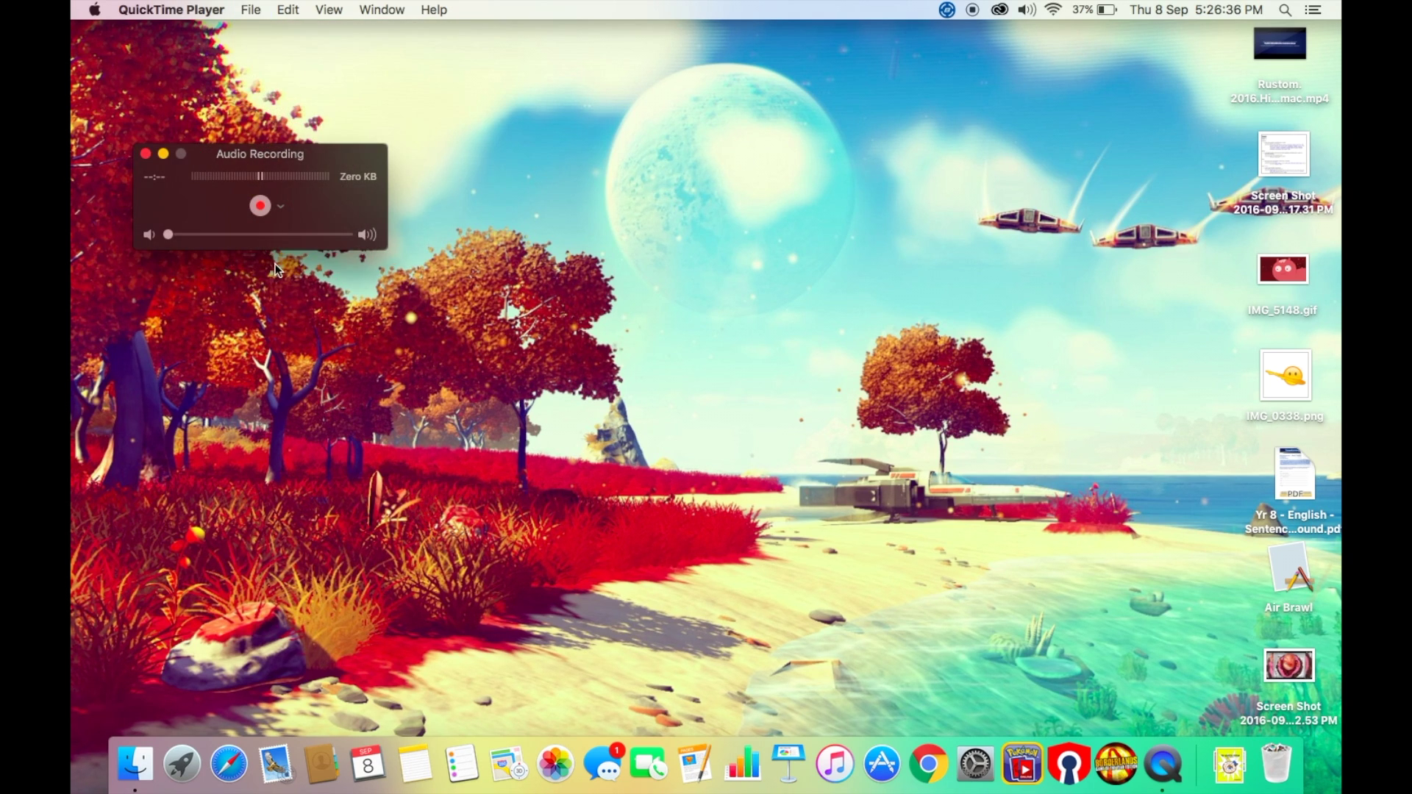
{"action": "left_click", "coordinate": [281, 208]}
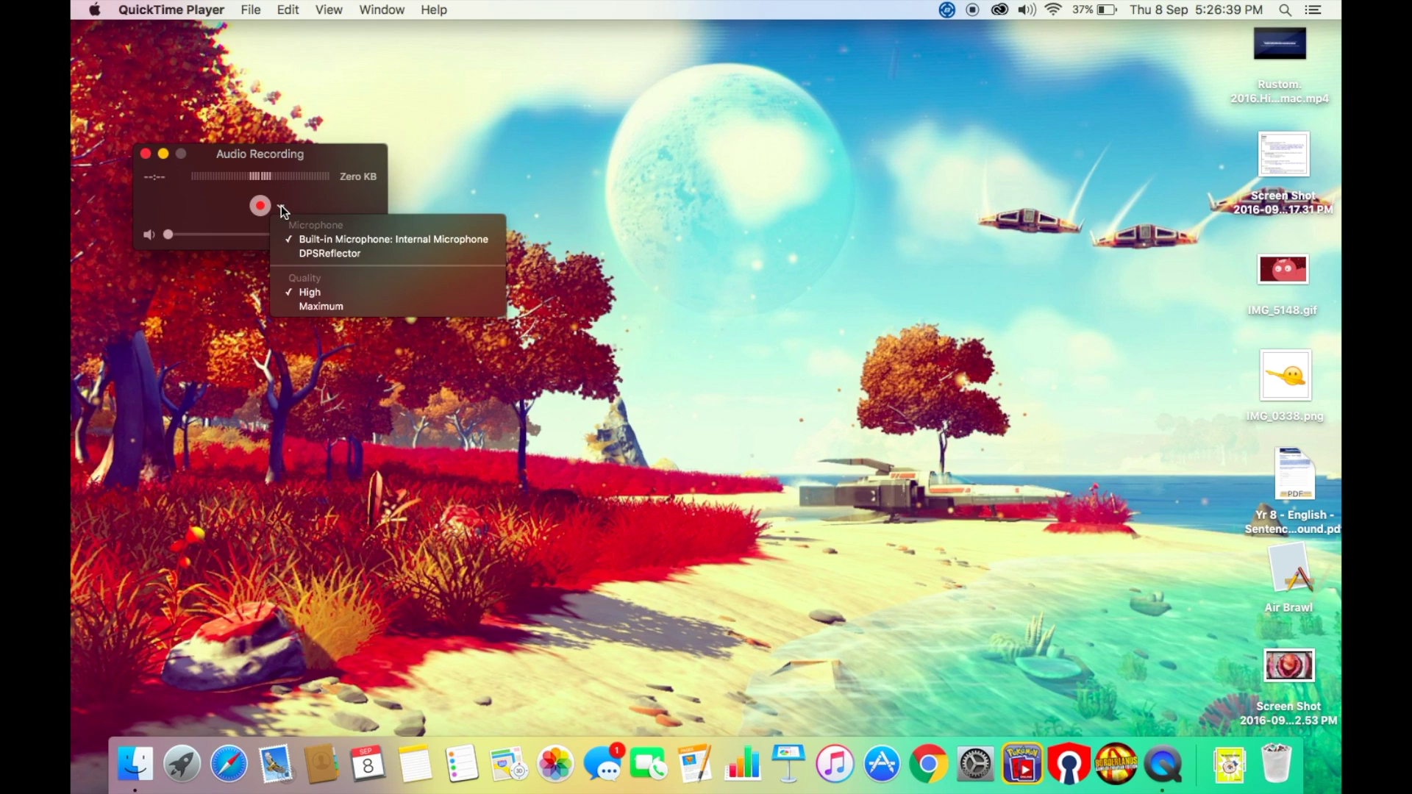
{"action": "left_click", "coordinate": [306, 254]}
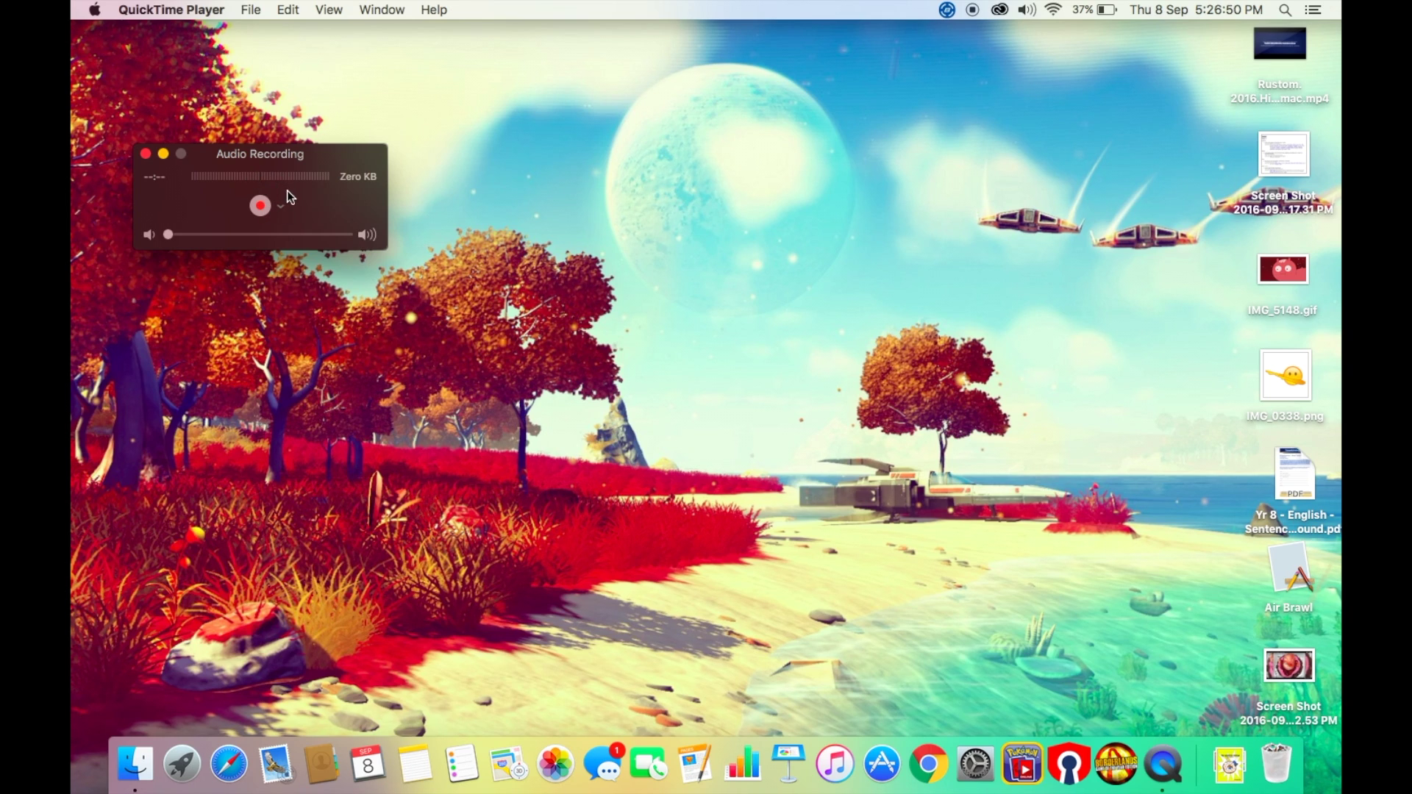
{"action": "left_click", "coordinate": [282, 208]}
{"action": "left_click", "coordinate": [297, 239]}
{"action": "left_click", "coordinate": [281, 205]}
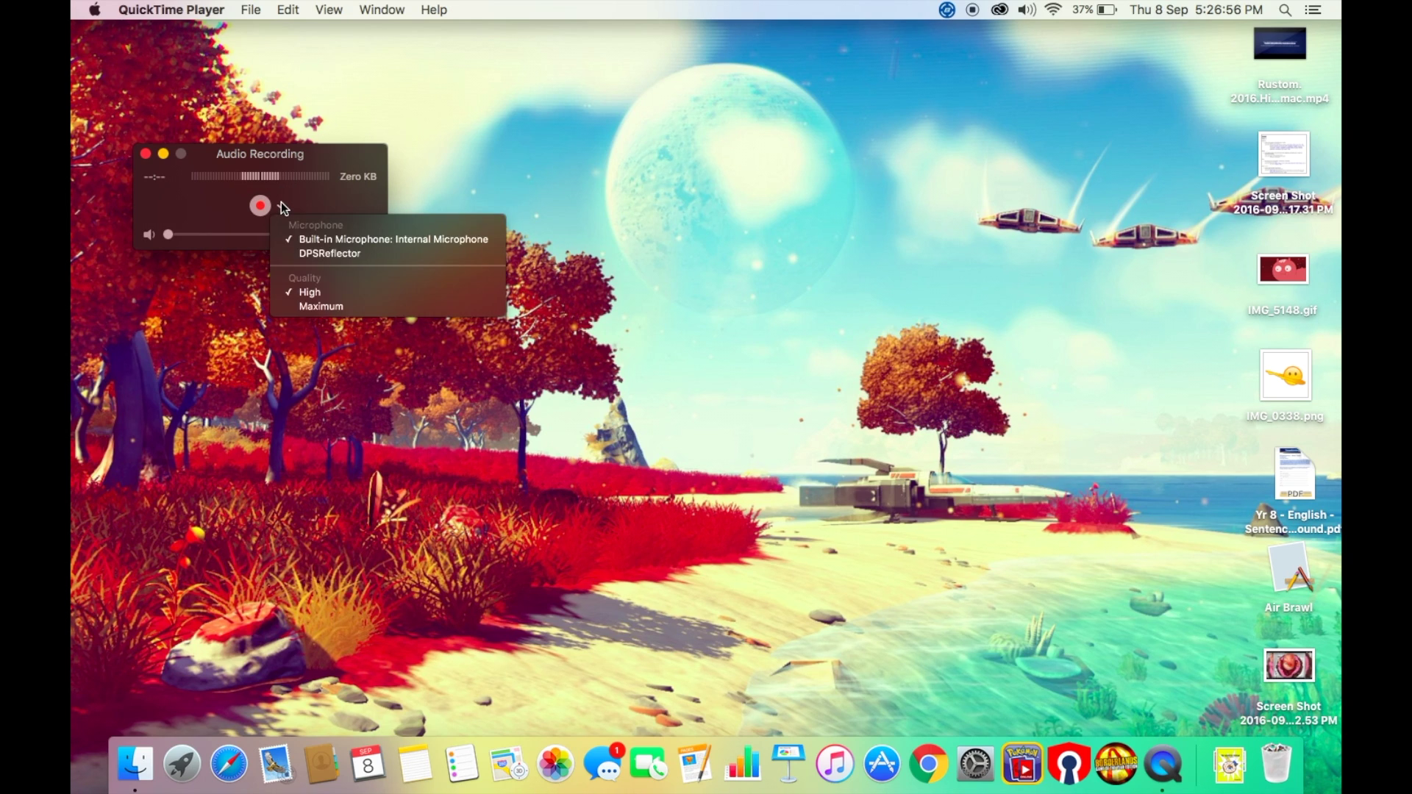
{"action": "left_click", "coordinate": [299, 253]}
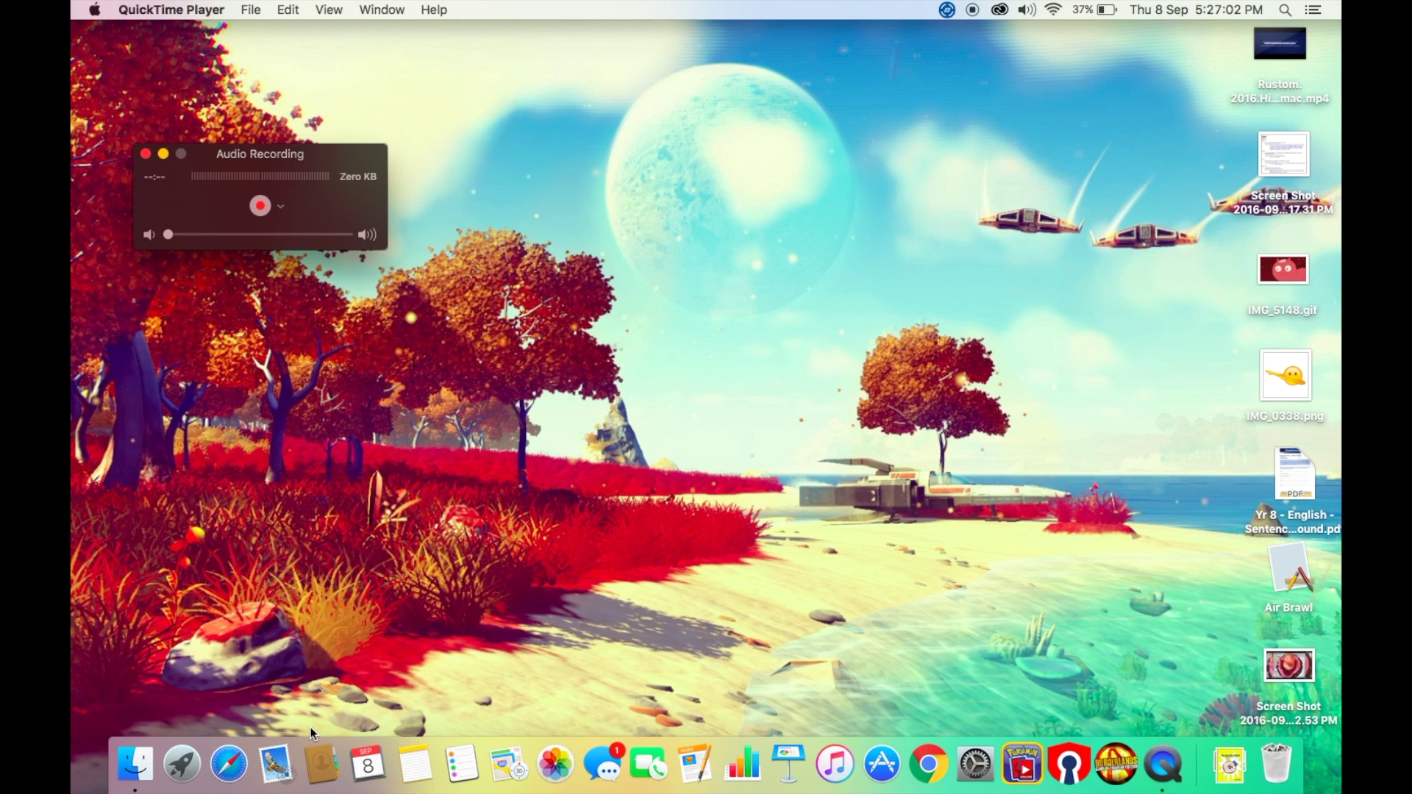
{"action": "left_click", "coordinate": [921, 780]}
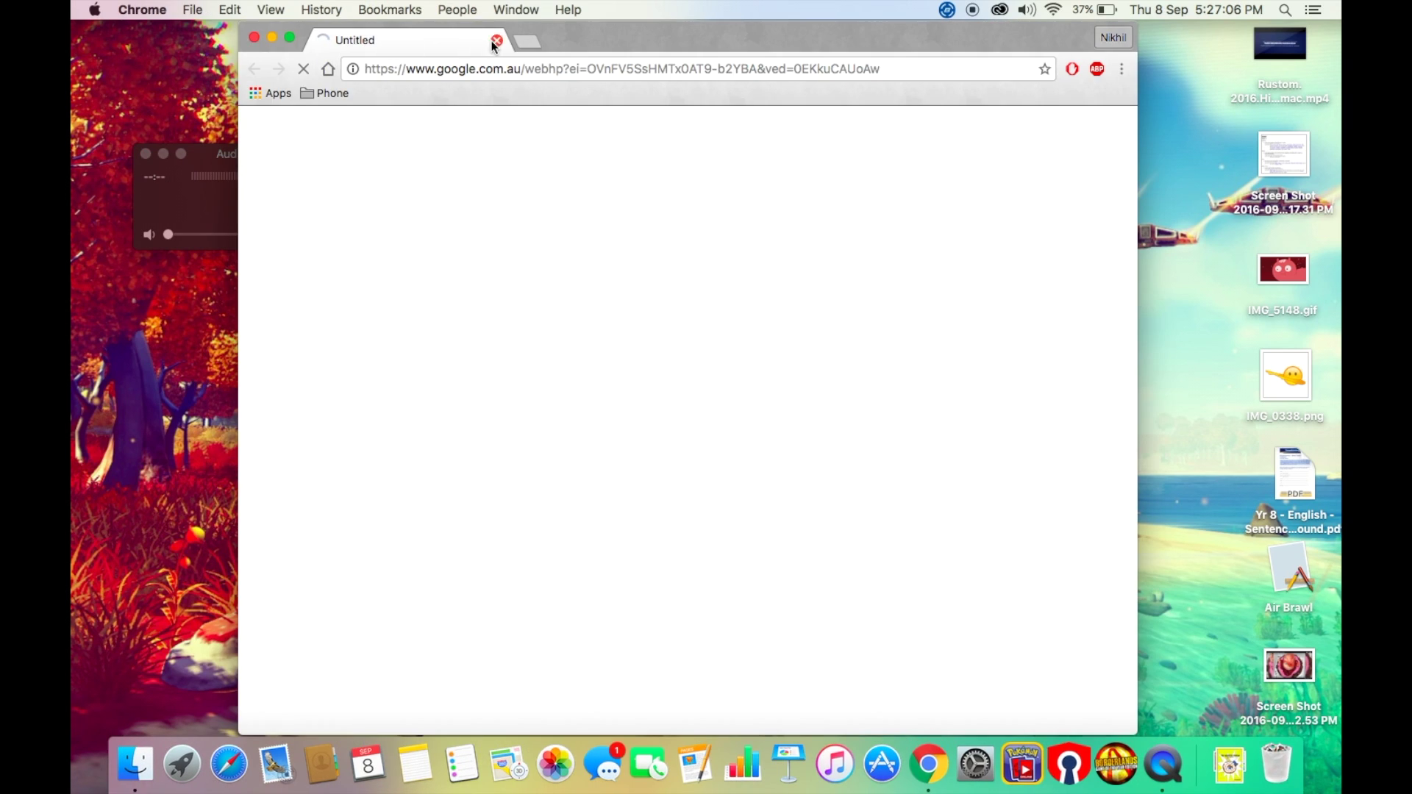
- Go to youtube.com in Chrome
{"action": "left_click", "coordinate": [405, 69]}
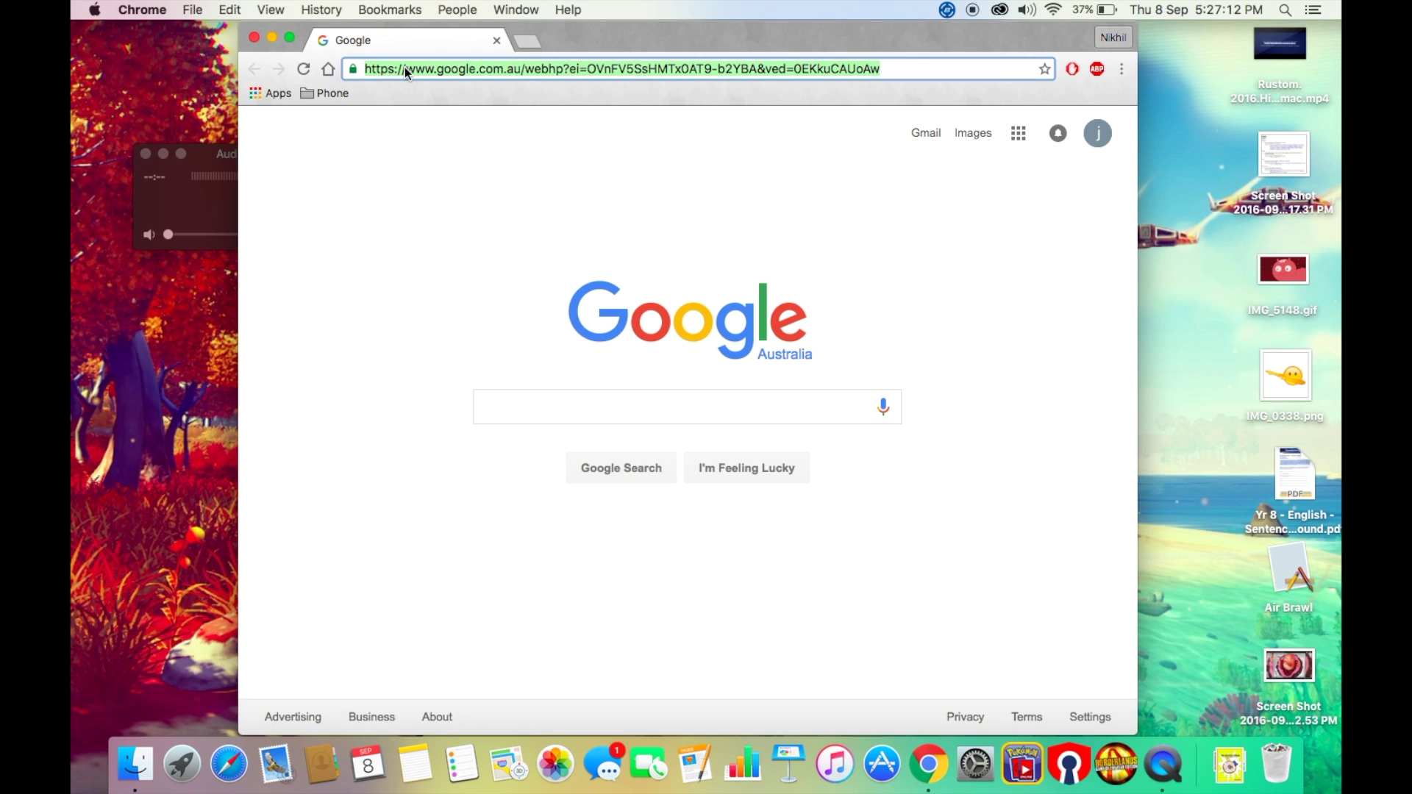
{"action": "type", "text": "youtube.com"}
{"action": "key", "text": "Return"}
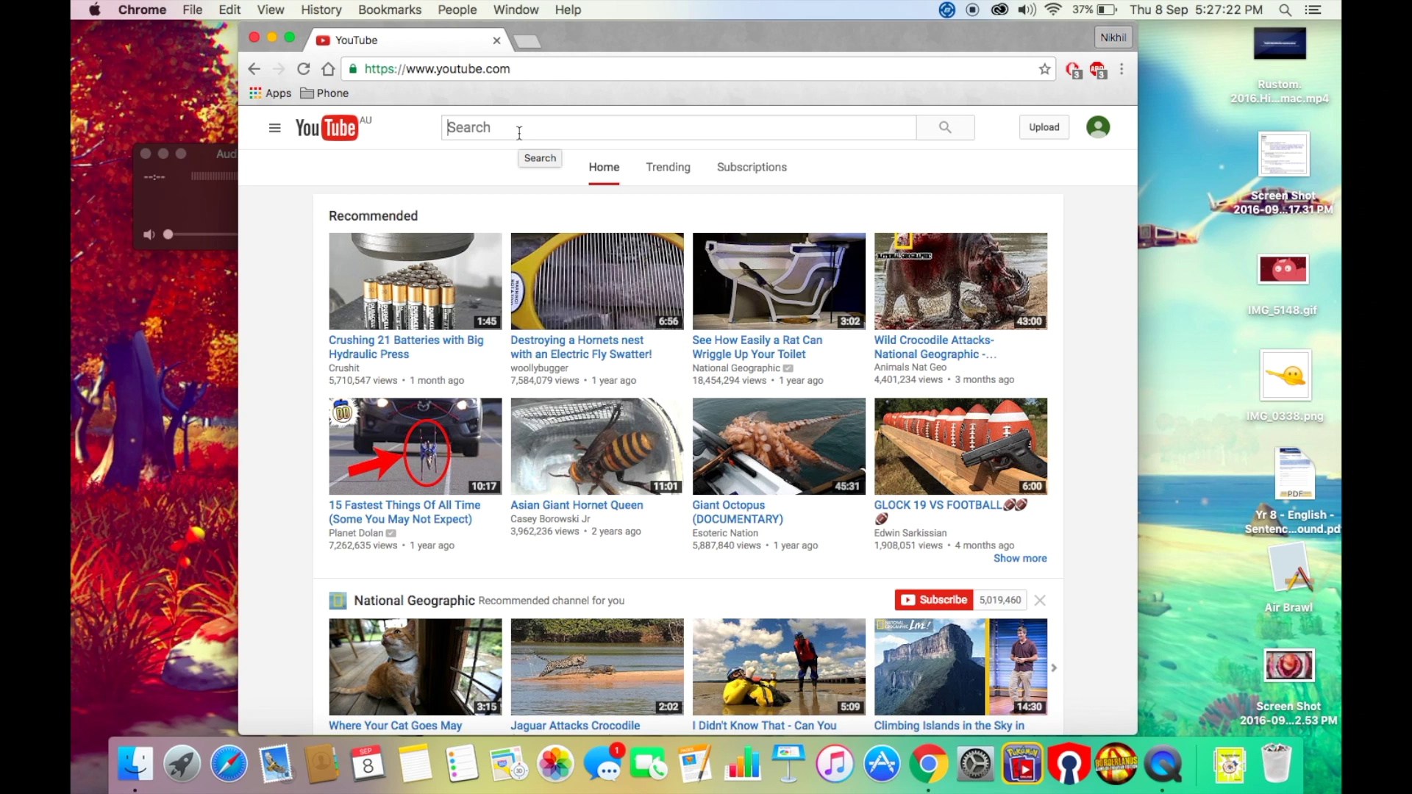
- Search YouTube for 'hello adele lyrics' and shift Chrome right to uncover the recorder window
{"action": "type", "text": "hello"}
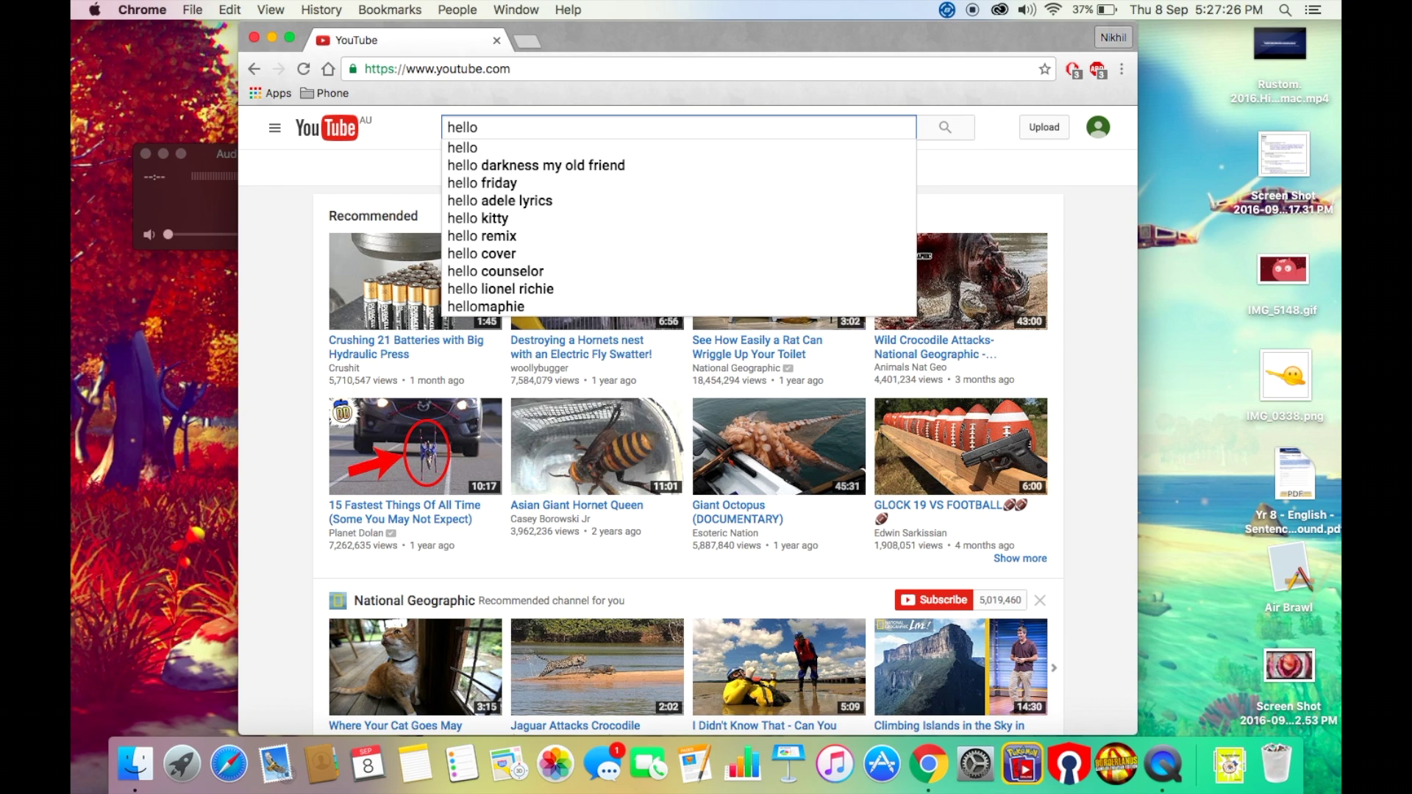
{"action": "key", "text": "Down"}
{"action": "key", "text": "Down"}
{"action": "key", "text": "Down"}
{"action": "key", "text": "Return"}
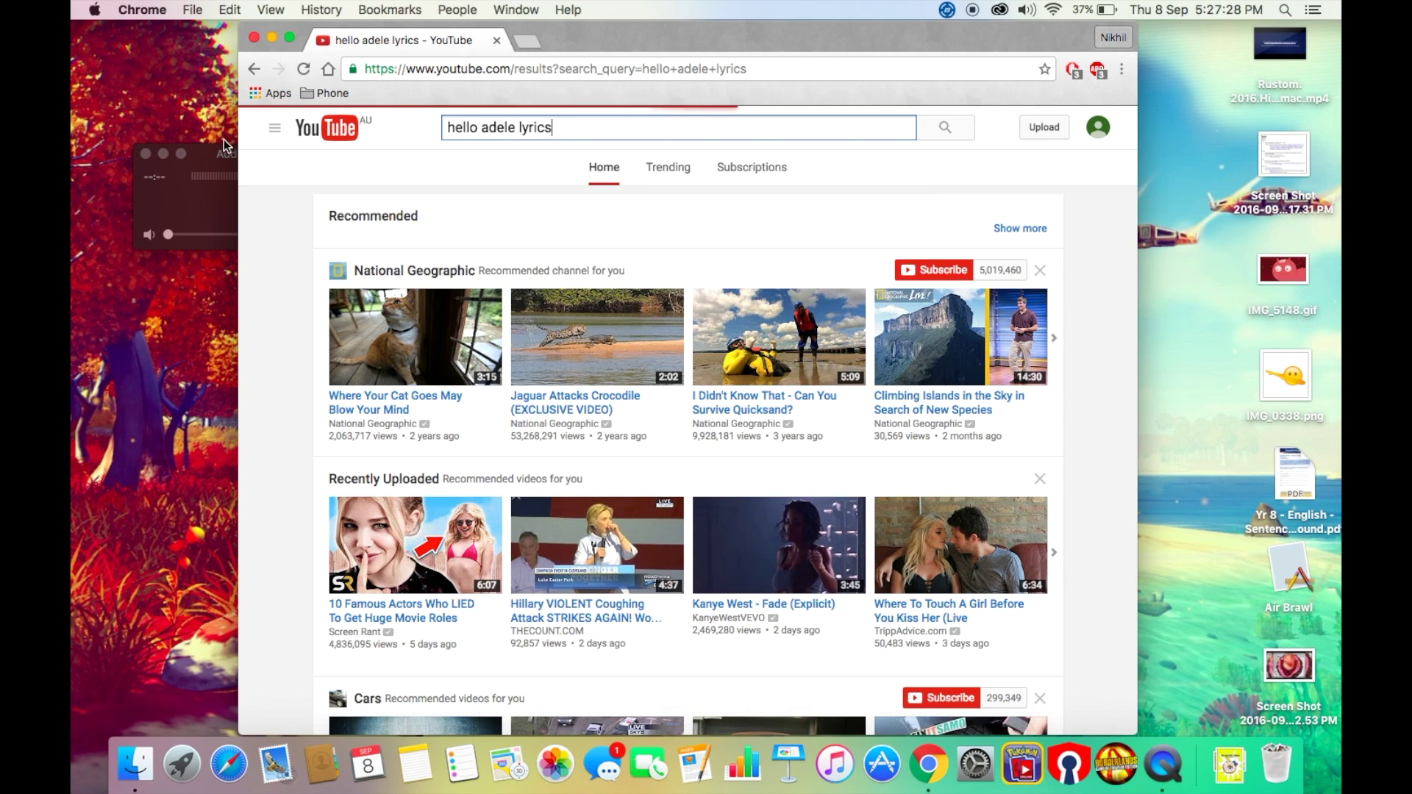
{"action": "left_click", "coordinate": [209, 152]}
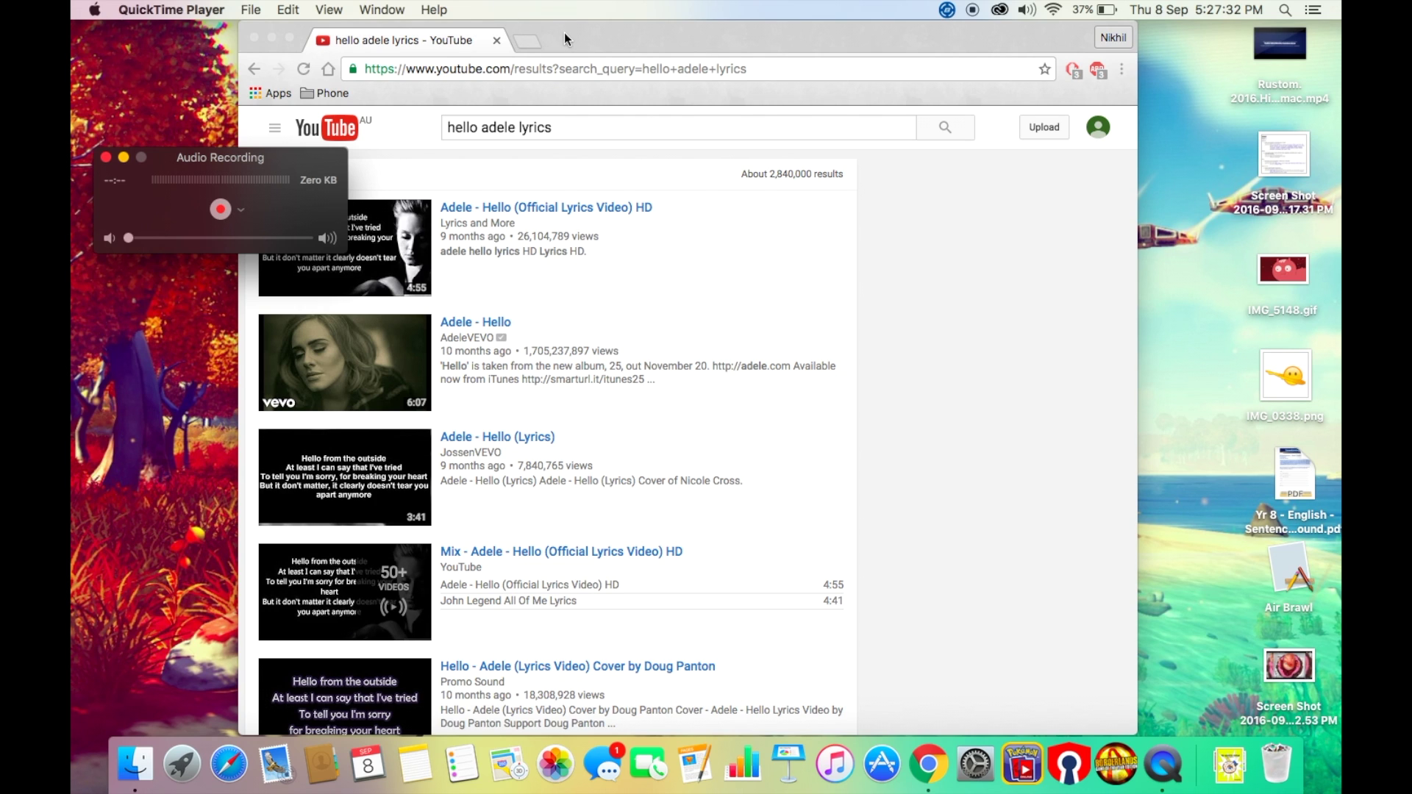
{"action": "left_click_drag", "start_coordinate": [563, 32], "coordinate": [695, 32]}
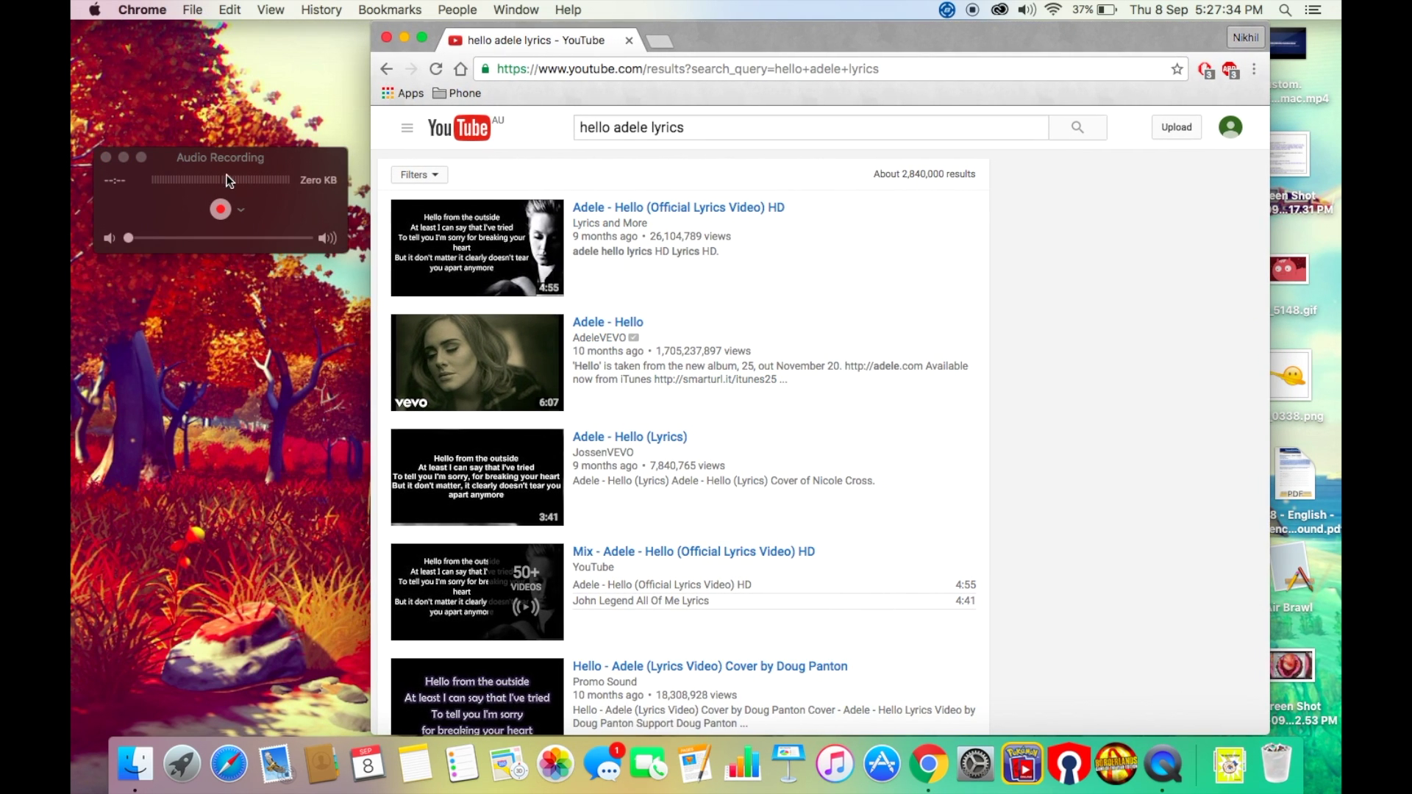
- Play Adele - Hello, pause it at 1:48, close the recording window and move Chrome back left
{"action": "left_click", "coordinate": [556, 370]}
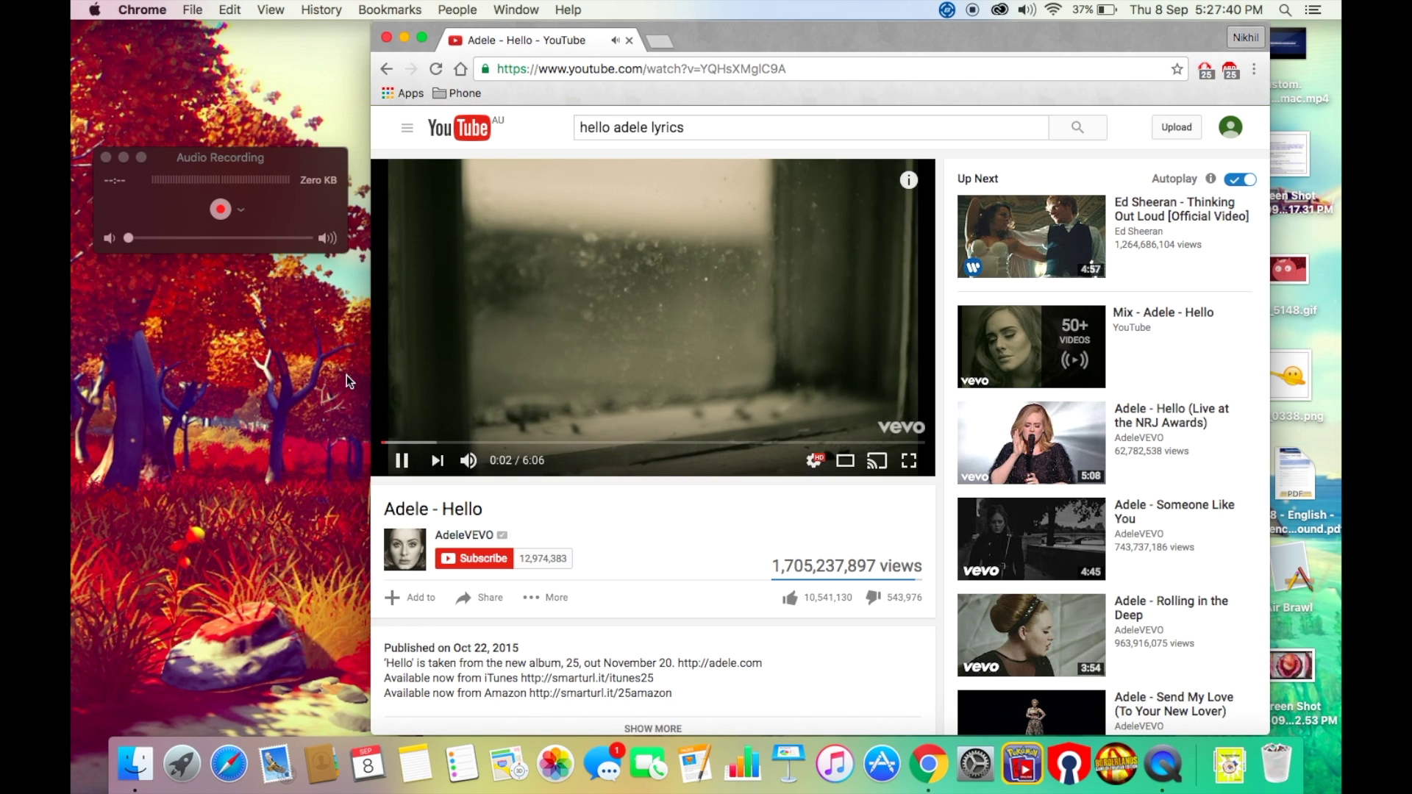
{"action": "left_click", "coordinate": [417, 443]}
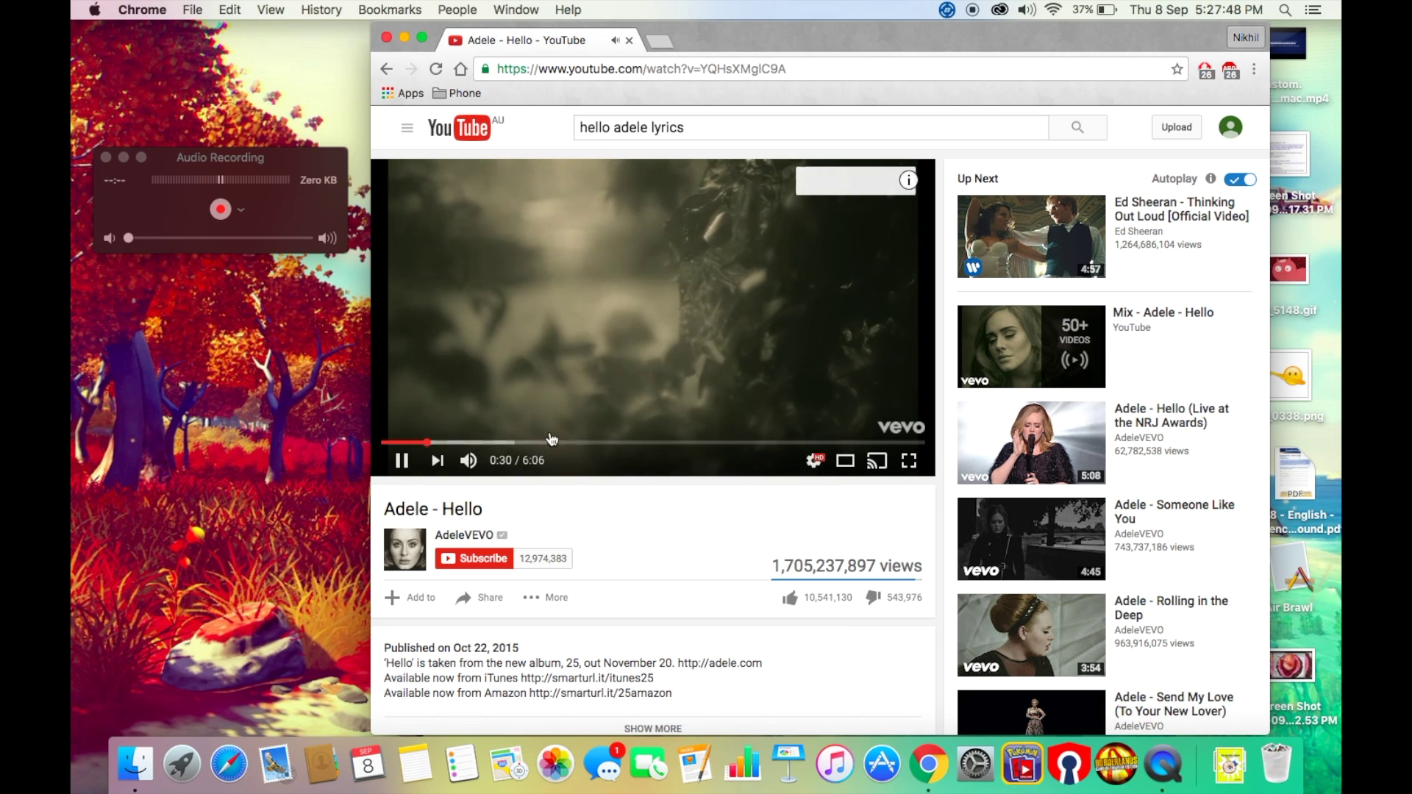
{"action": "left_click_drag", "start_coordinate": [523, 441], "coordinate": [534, 442]}
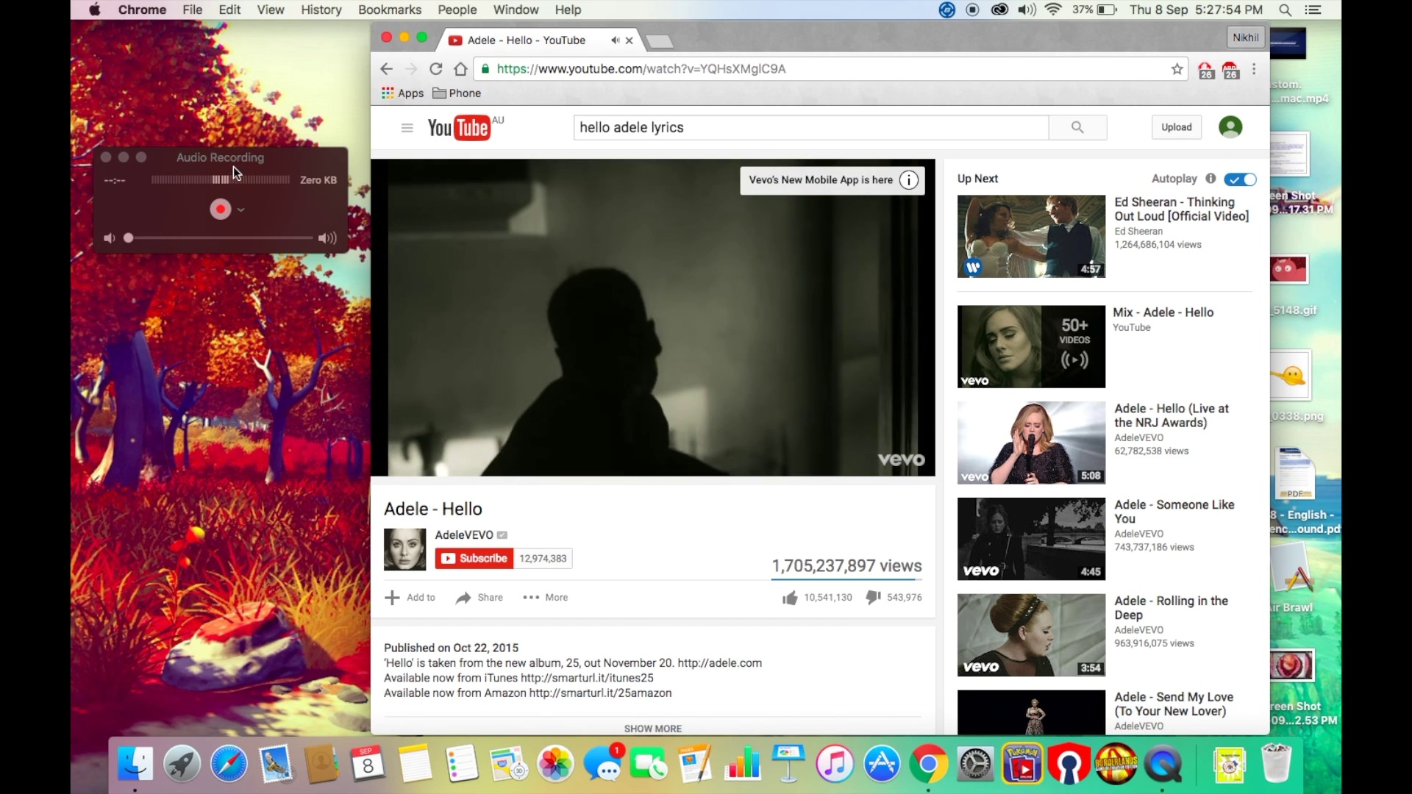
{"action": "left_click", "coordinate": [615, 386]}
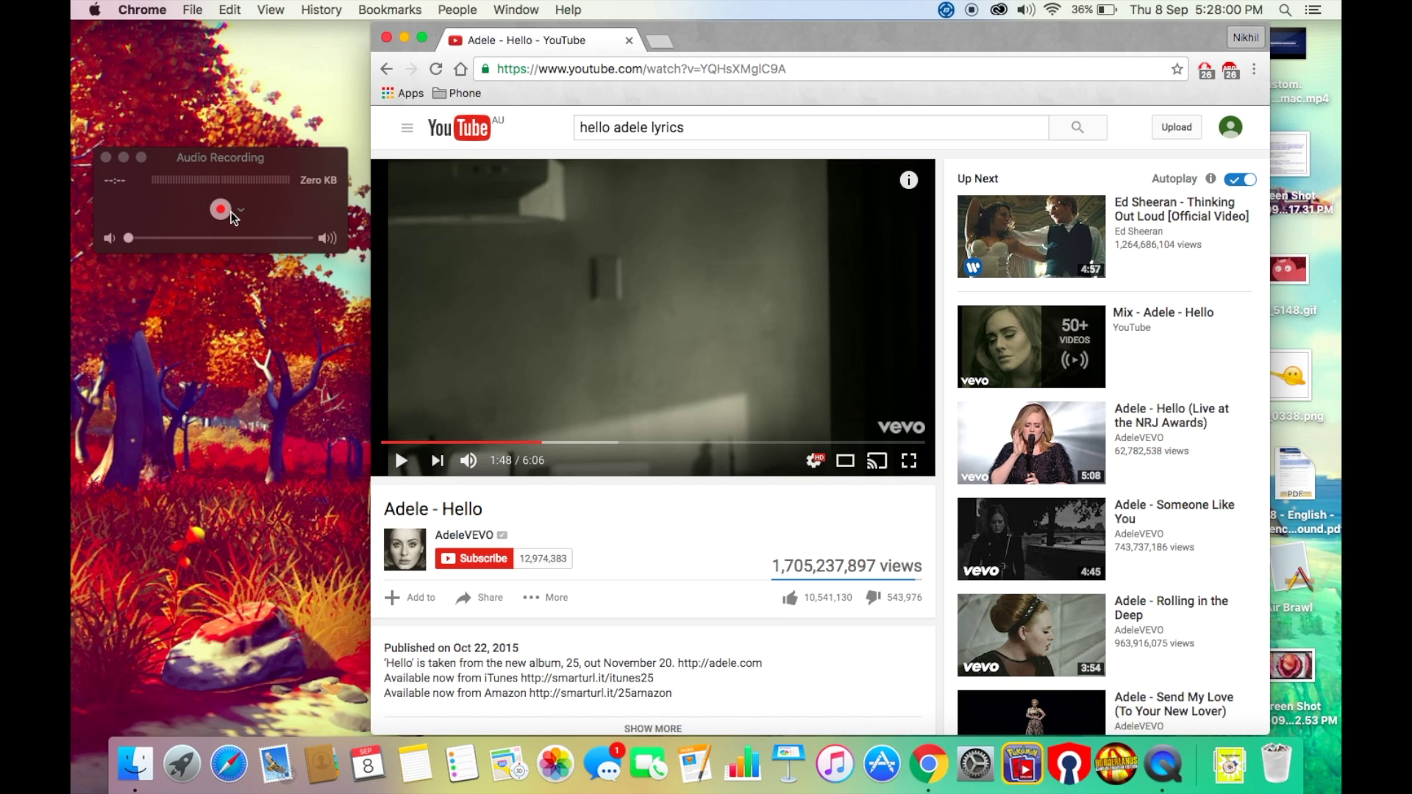
{"action": "left_click", "coordinate": [106, 158]}
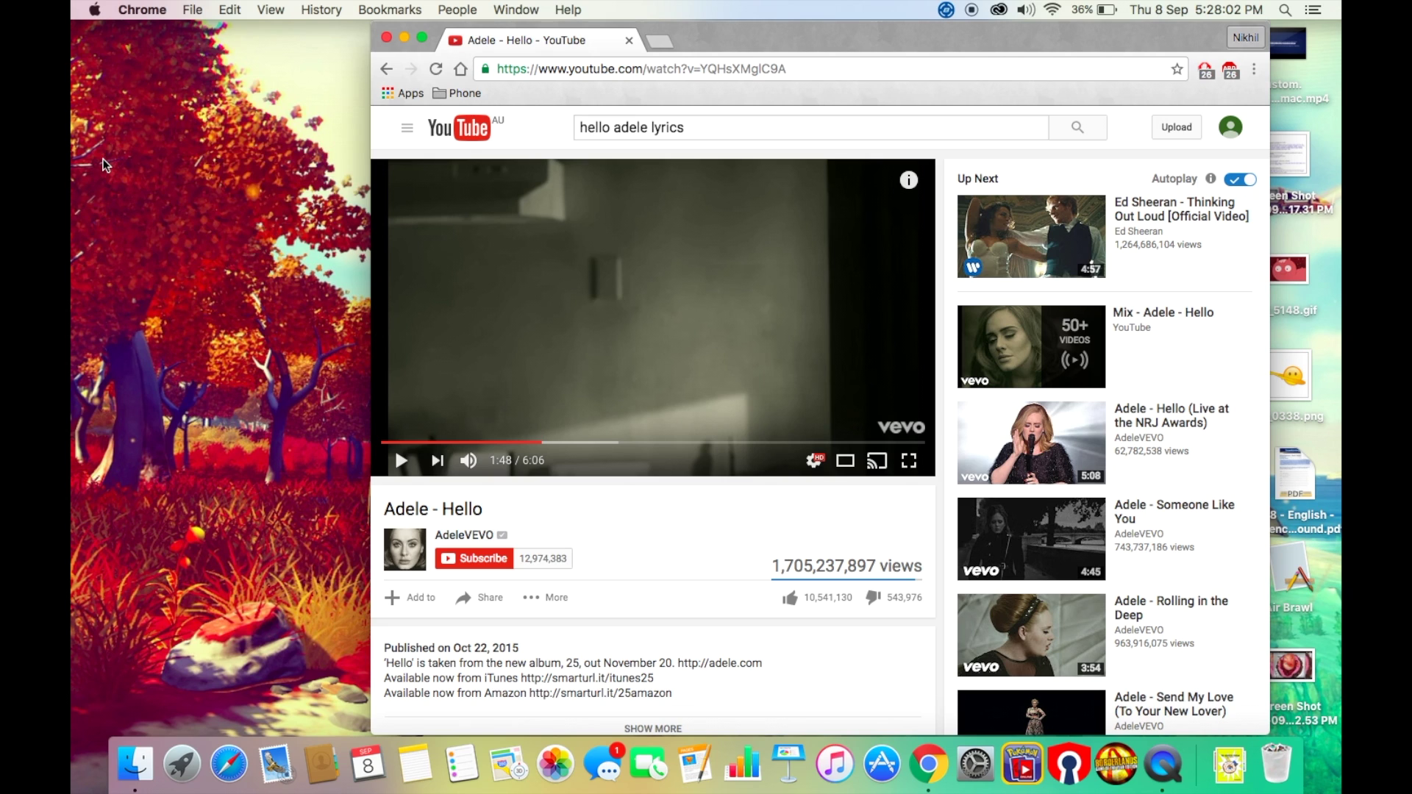
{"action": "left_click_drag", "start_coordinate": [758, 23], "coordinate": [609, 22]}
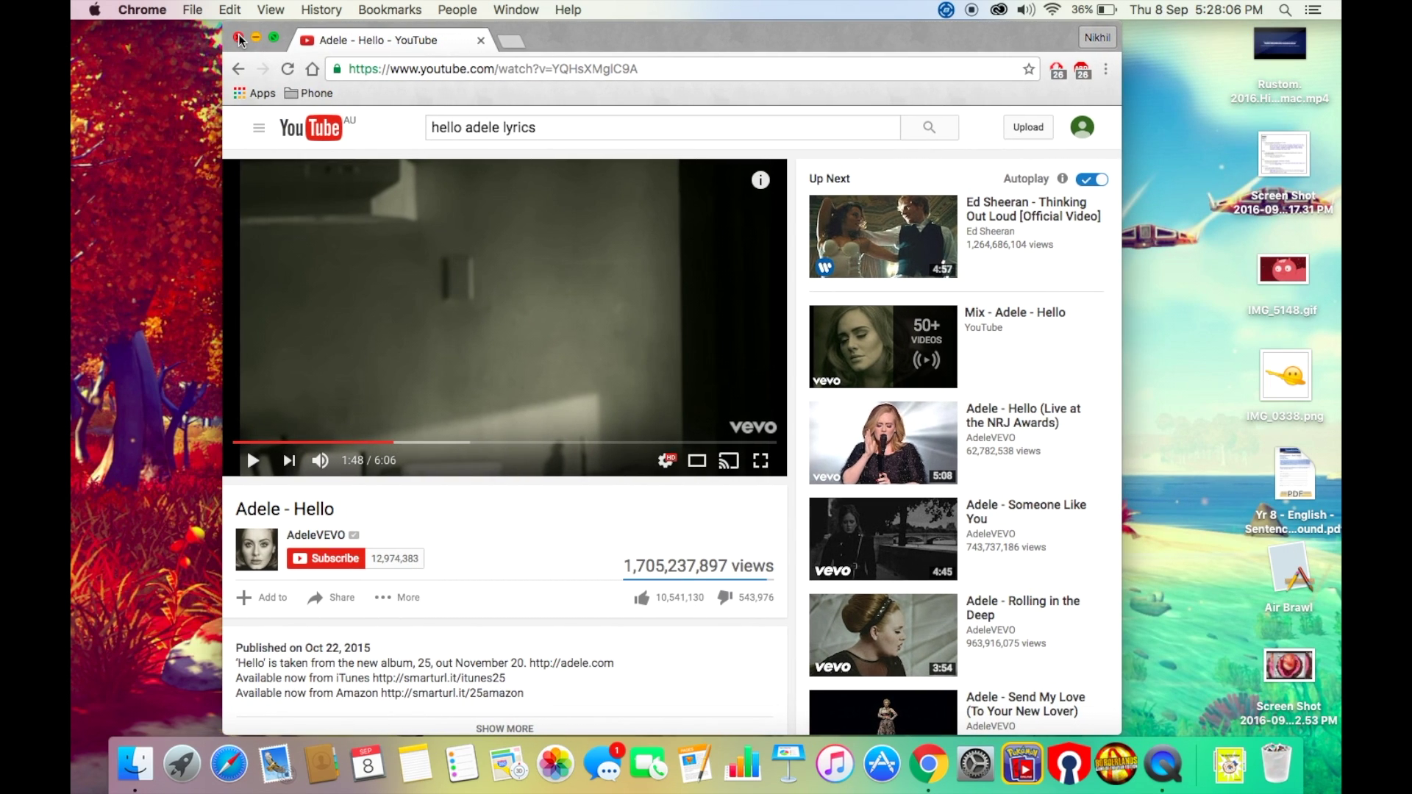